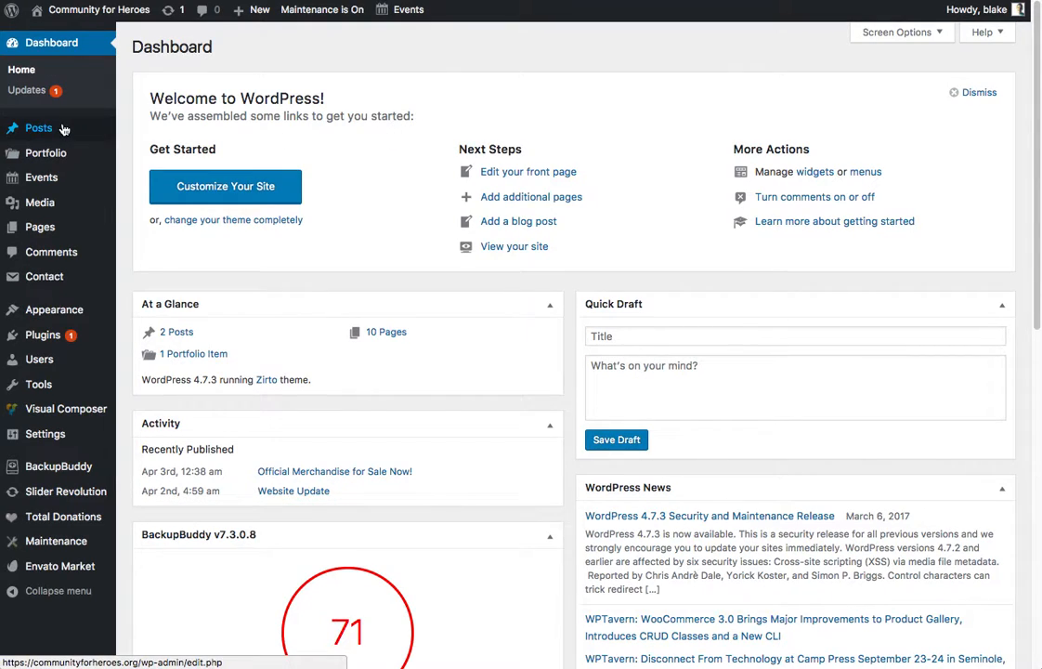
# Step: Create a new blog post and title it "Tiny House Road Show"
pyautogui.moveTo(65, 129)
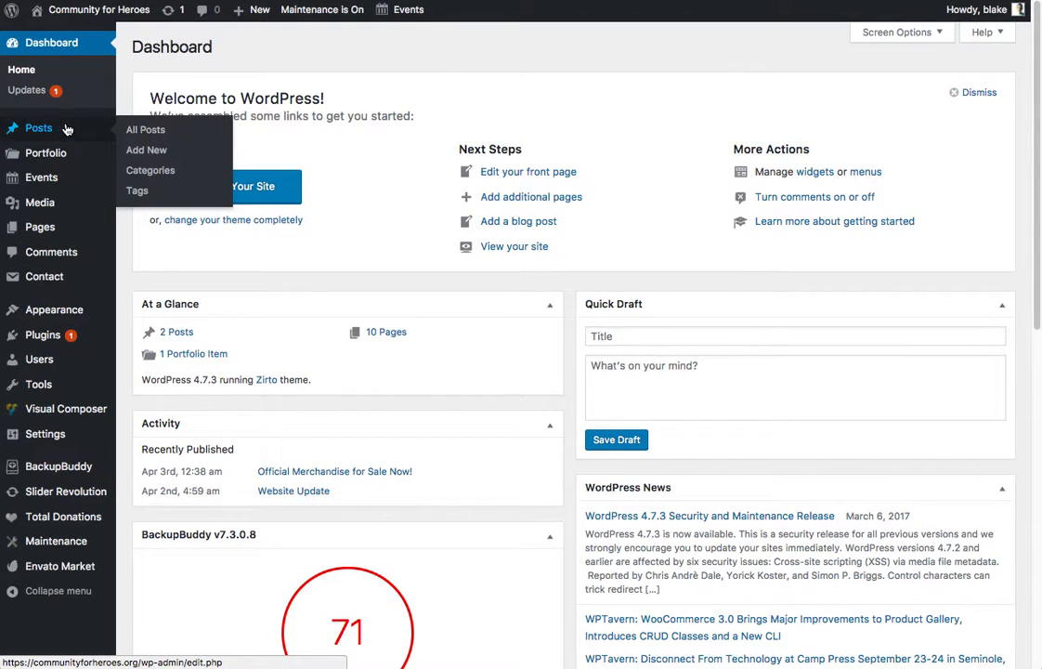
pyautogui.click(150, 150)
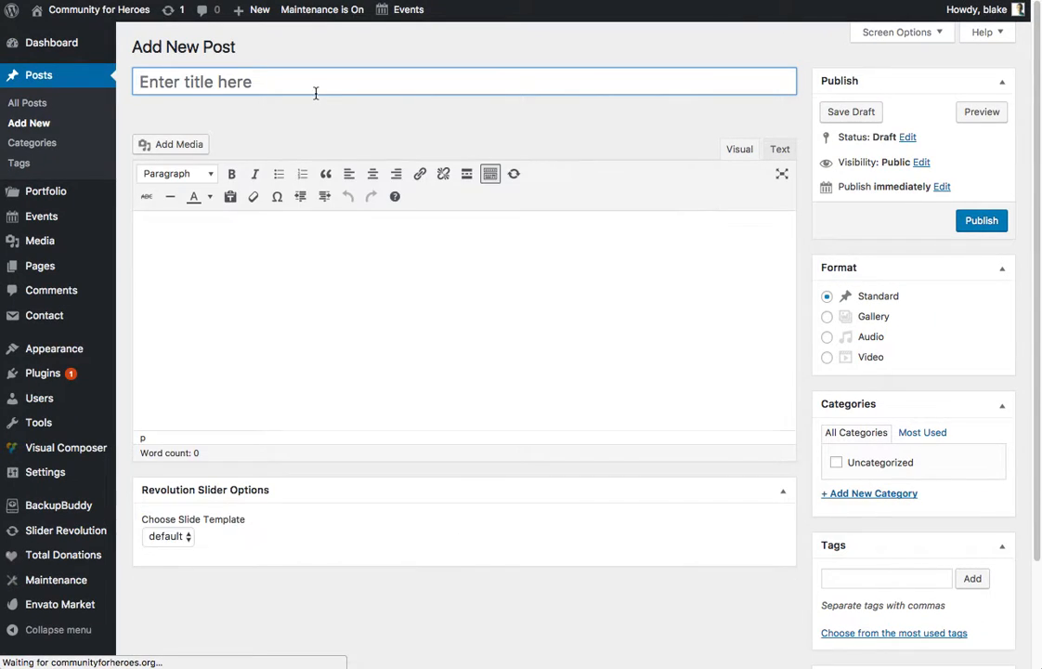
pyautogui.write('T')
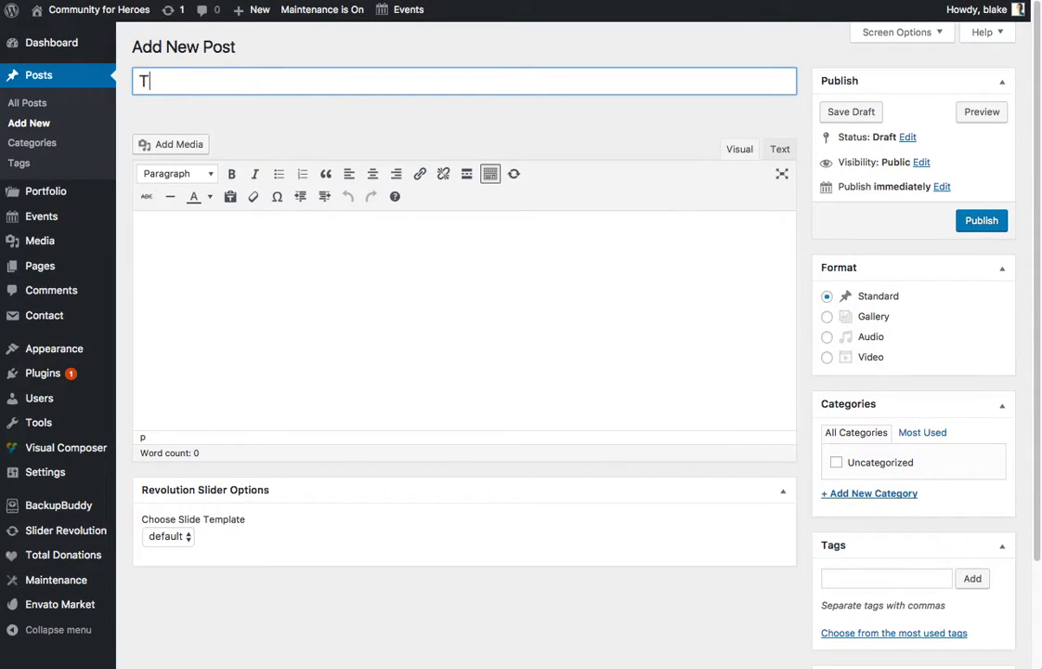
pyautogui.write('iny House ')
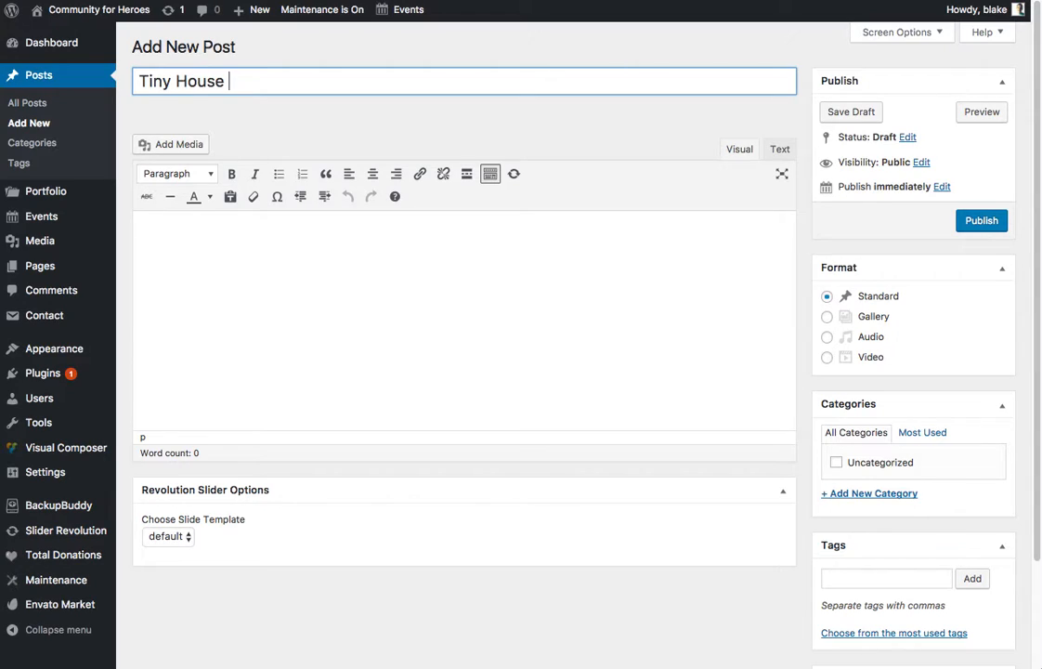
pyautogui.write('Road Show')
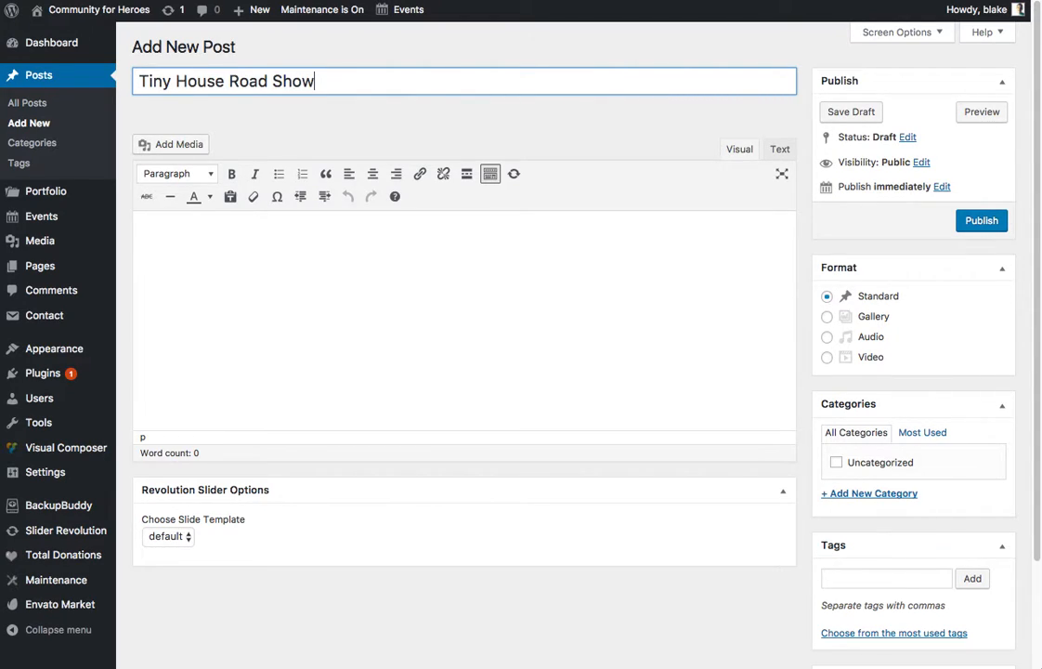
# Step: Write "Here's the description of the event." as the body text of the post
pyautogui.click(391, 249)
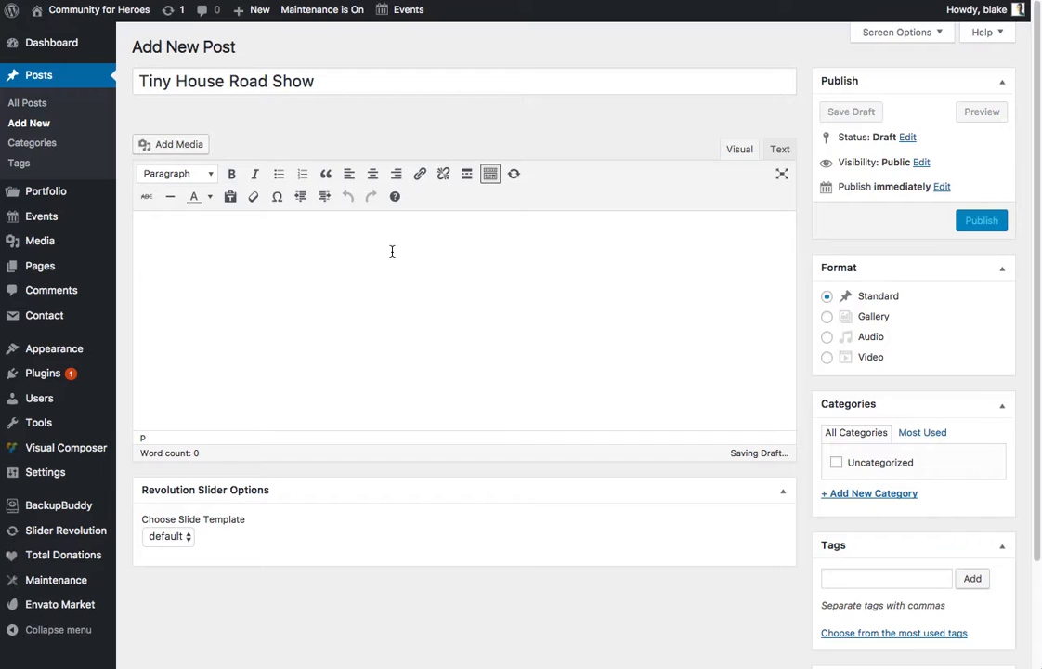
pyautogui.write('H')
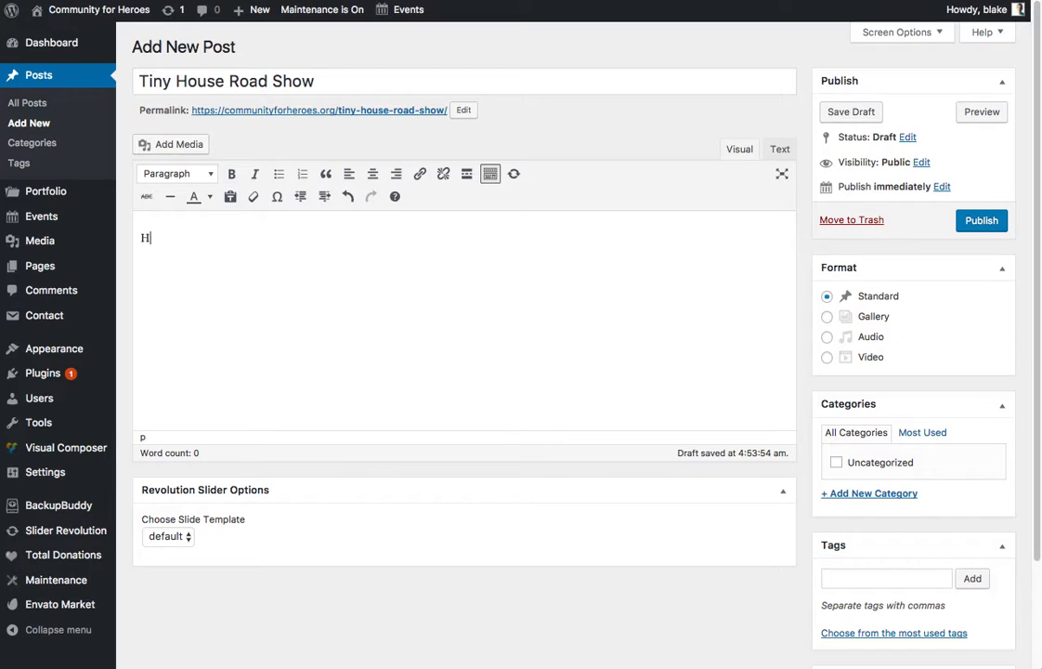
pyautogui.write("ere's the description of the event.")
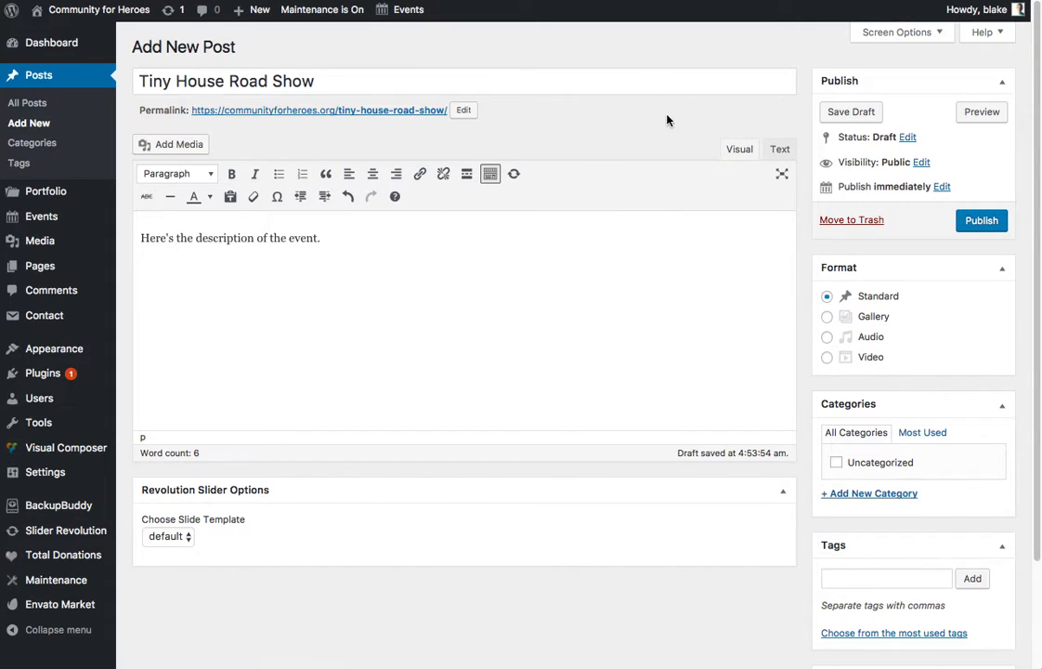
# Step: Open the post's media library and upload the photos IMG_7457 and IMG_7458 from the computer
pyautogui.scroll(-2, 802, 275)
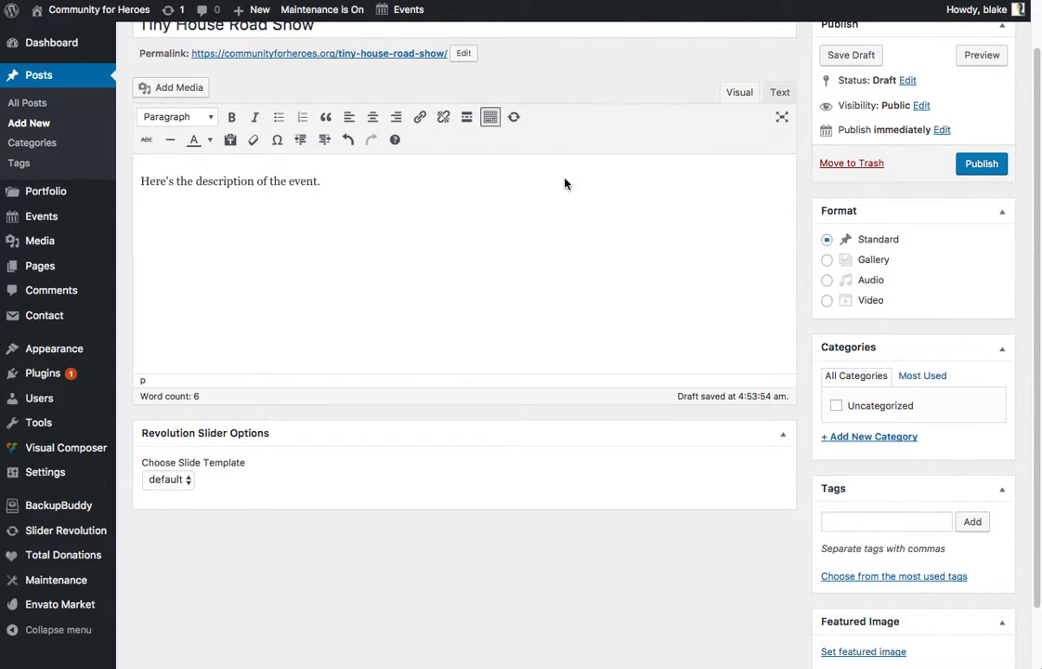
pyautogui.scroll(2, 565, 183)
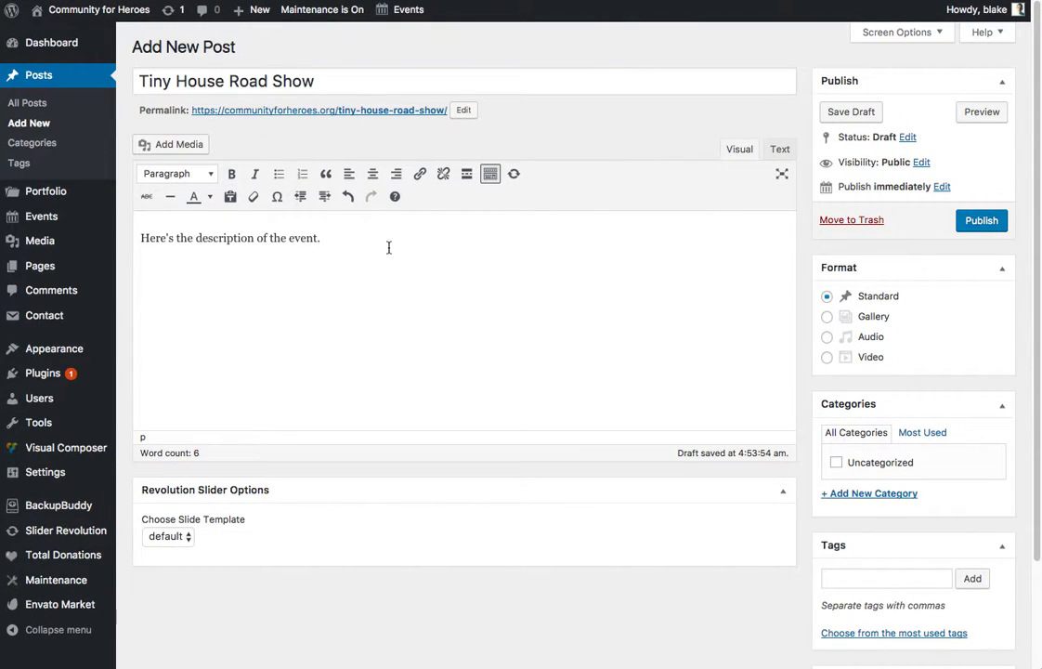
pyautogui.click(176, 146)
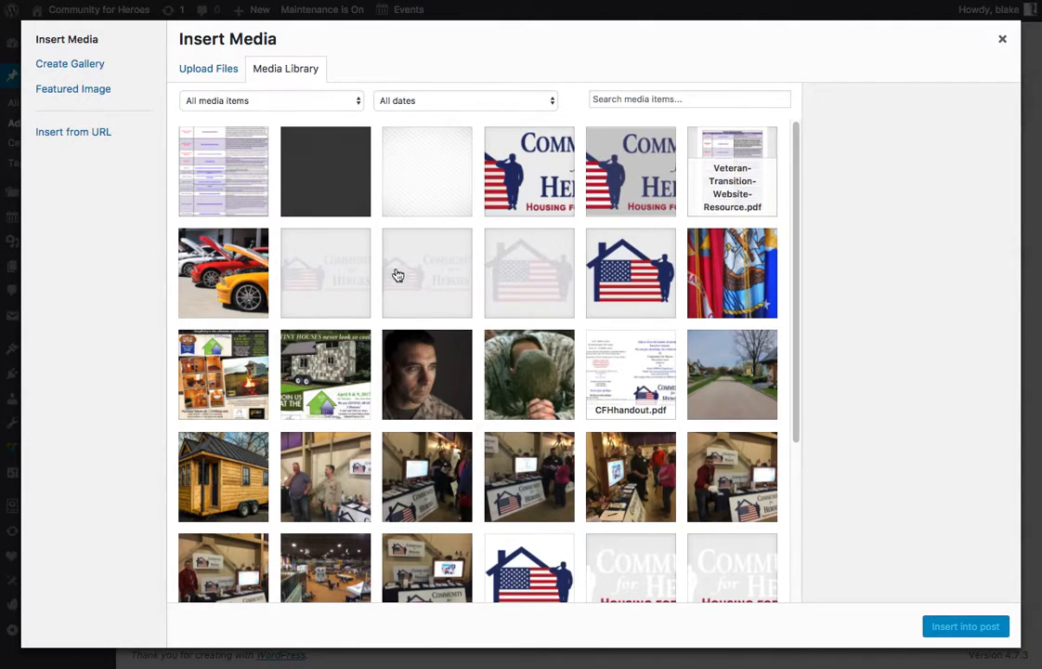
pyautogui.press('F11')
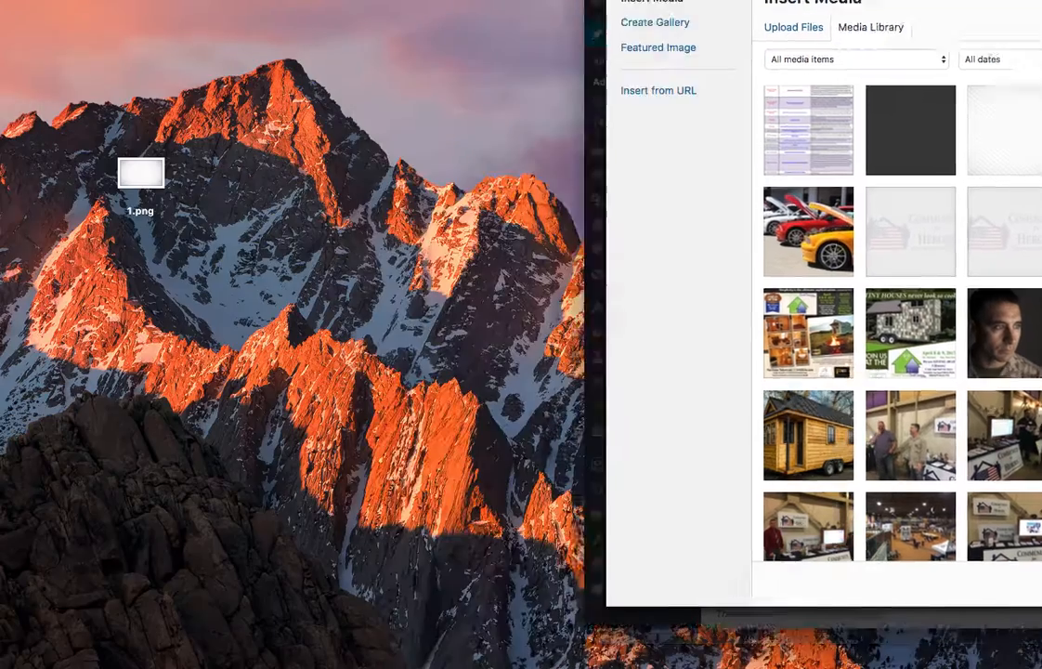
pyautogui.click(521, 334)
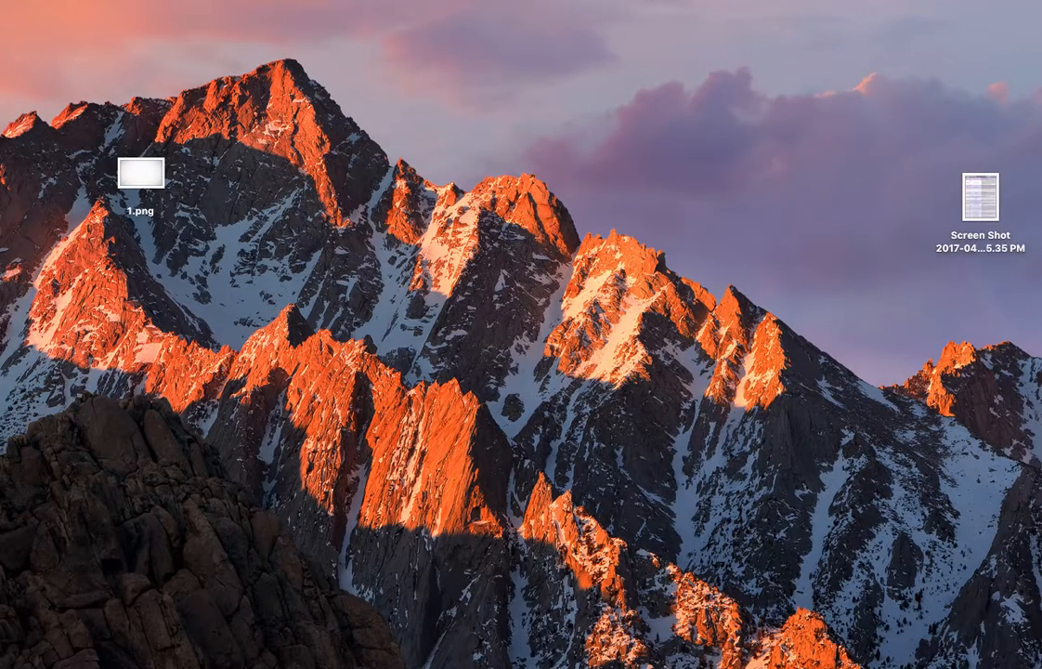
pyautogui.press('F11')
pyautogui.moveTo(2, 325); pyautogui.dragTo(428, 273)
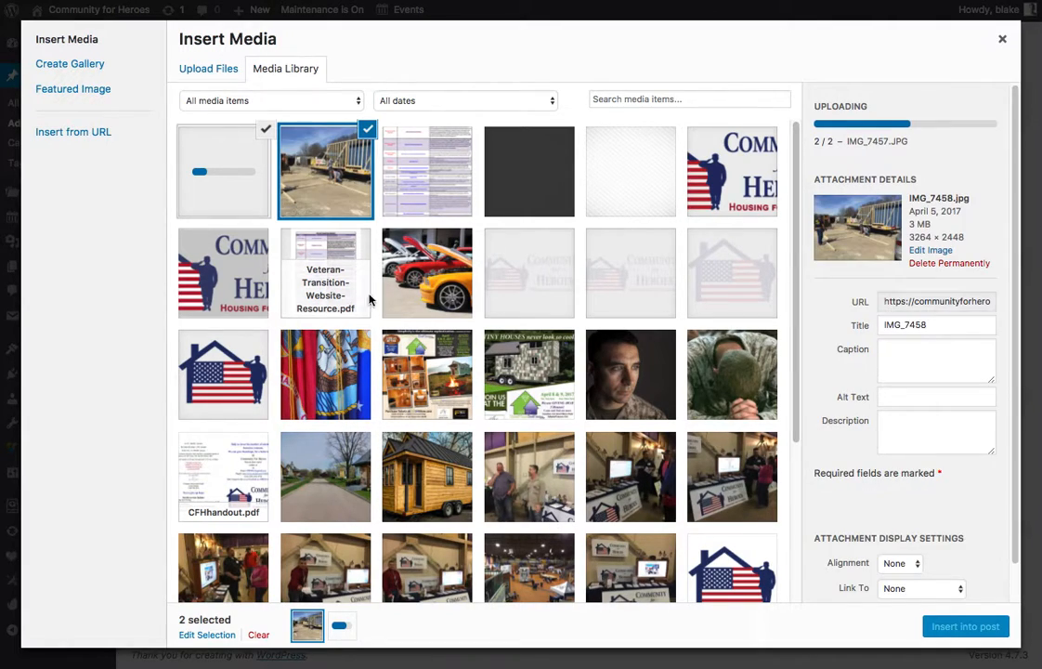
pyautogui.scroll(-5, 537, 406)
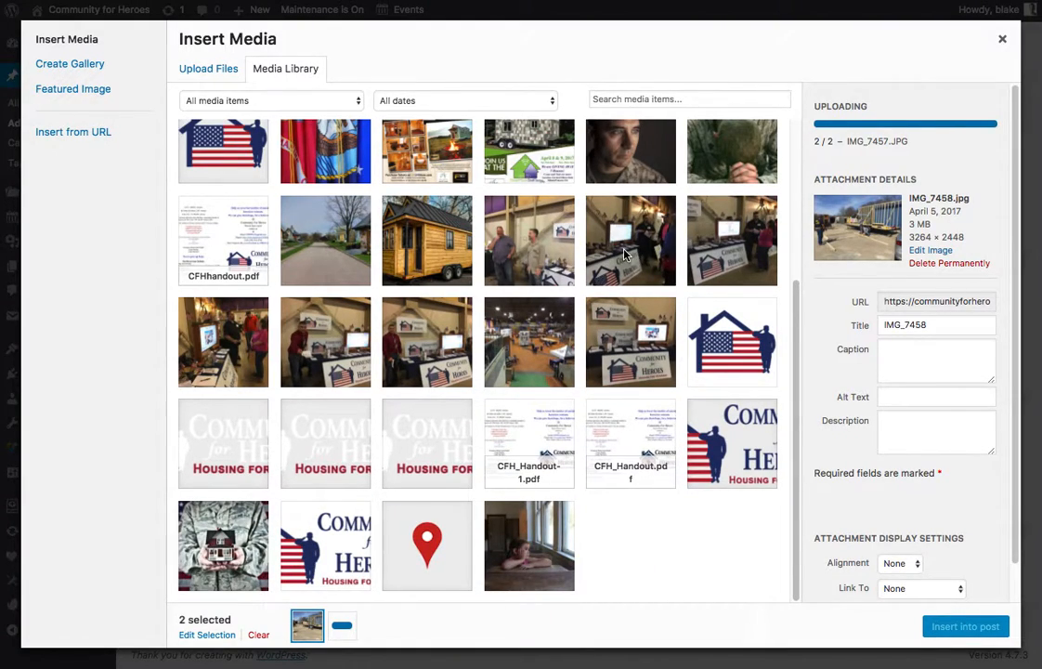
pyautogui.scroll(5, 623, 257)
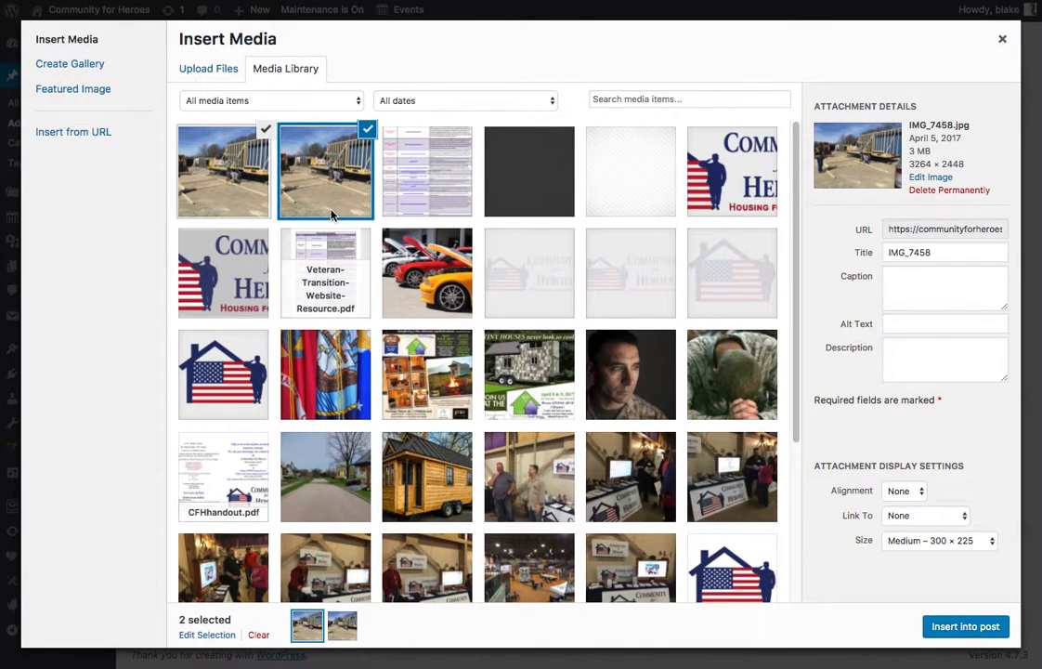
# Step: Compare the two uploaded photos and remove IMG_7458 from the selection
pyautogui.click(231, 181)
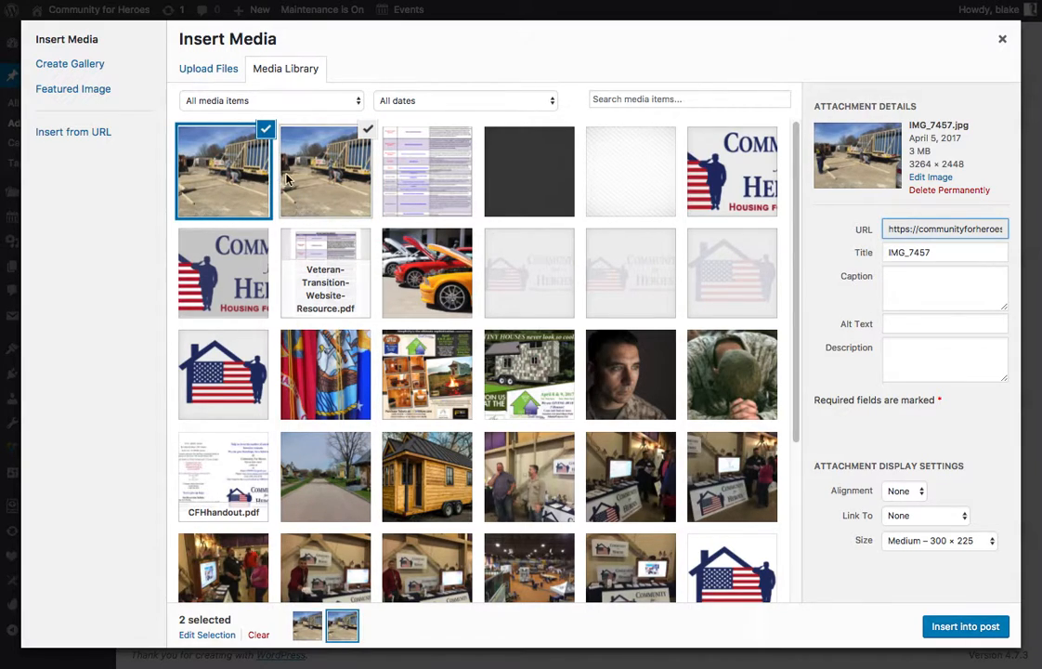
pyautogui.click(296, 181)
pyautogui.click(218, 156)
pyautogui.click(344, 174)
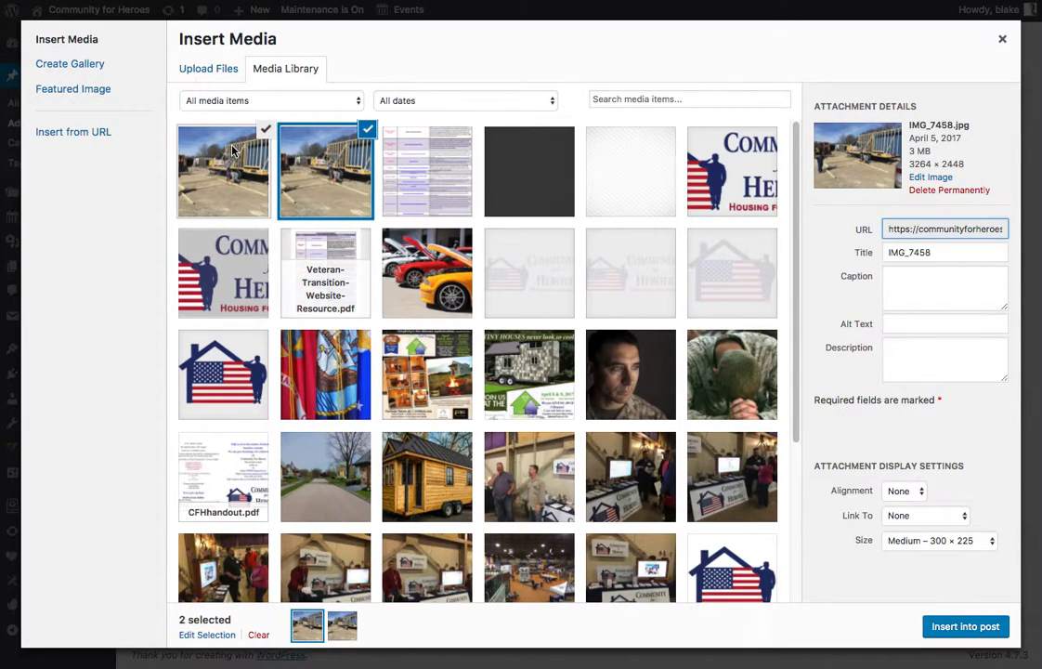
pyautogui.click(132, 206)
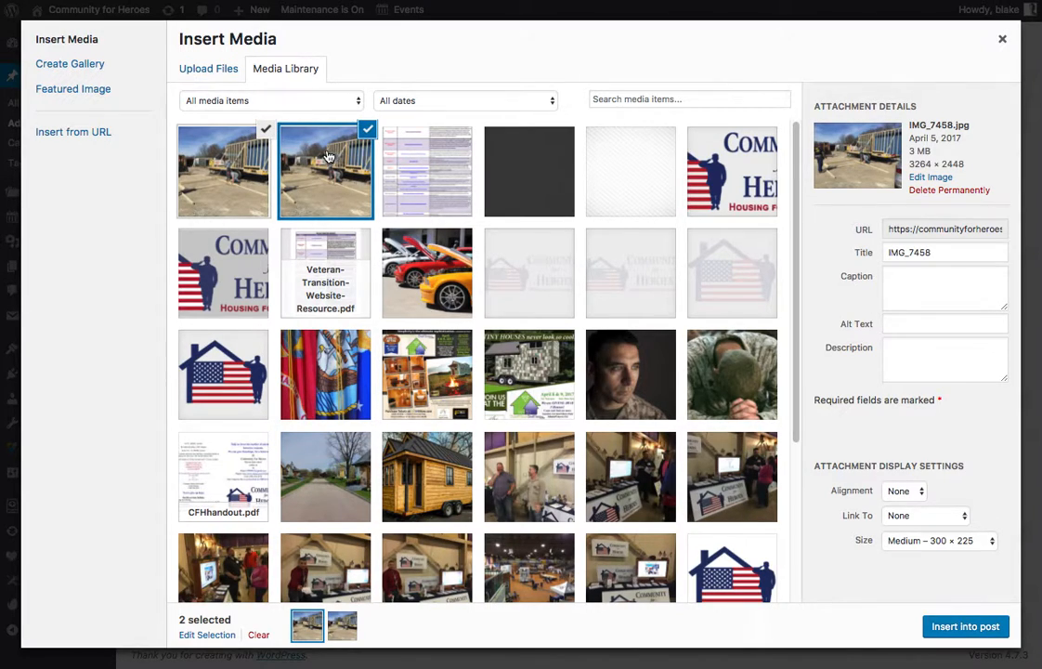
pyautogui.click(295, 134)
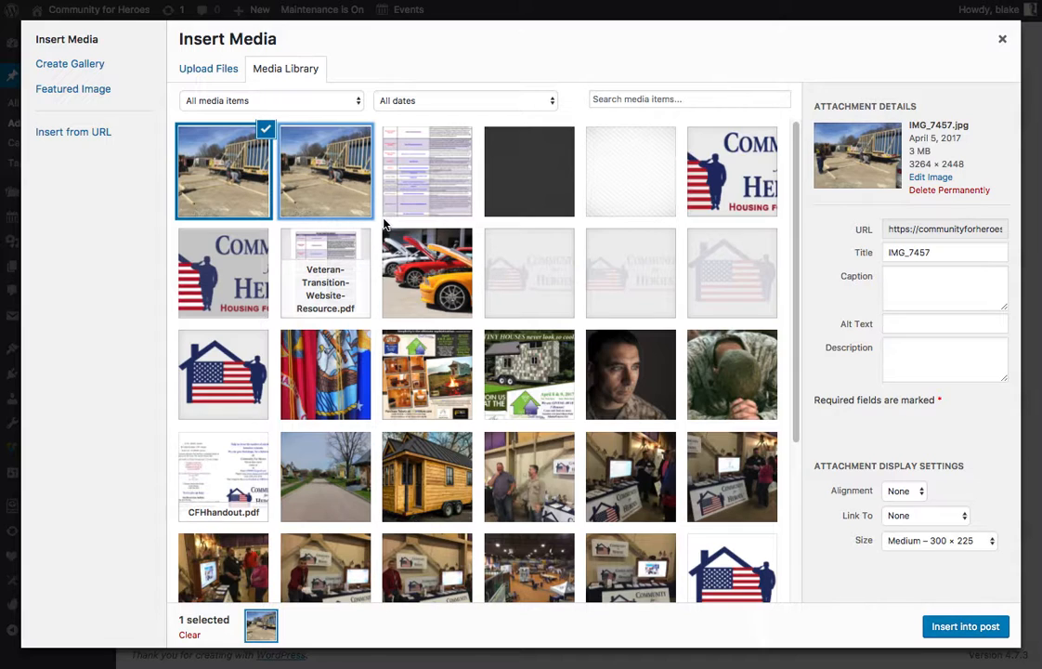
# Step: Select the existing library photo IMG_7487 of two men at the booth and set its alignment to Left
pyautogui.scroll(-2, 327, 191)
pyautogui.click(536, 397)
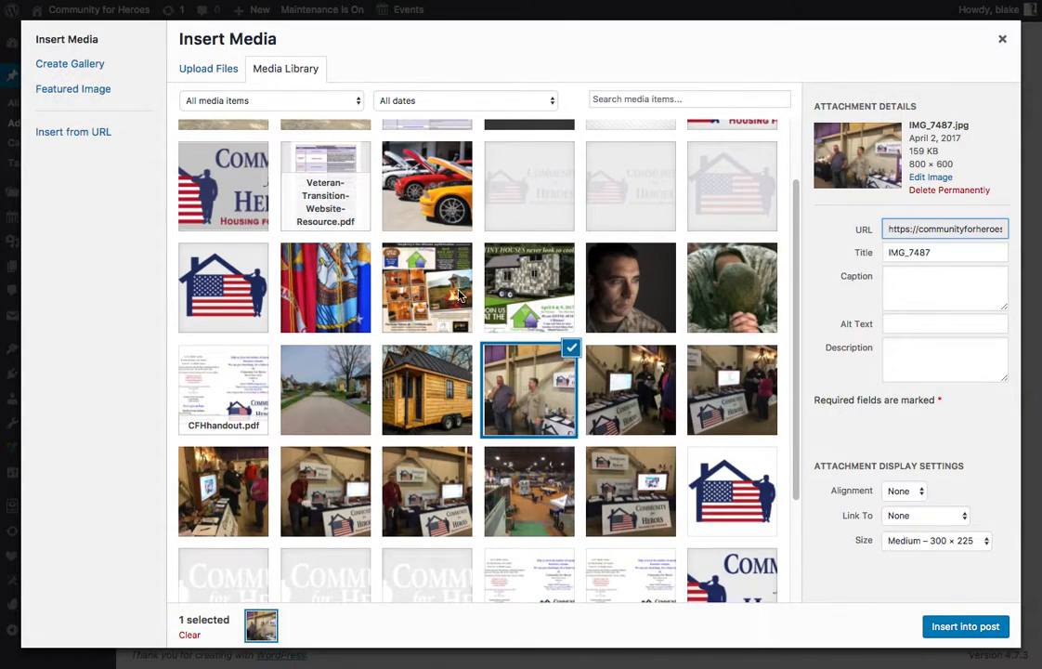
pyautogui.scroll(2, 383, 283)
pyautogui.scroll(-2, 539, 444)
pyautogui.click(905, 496)
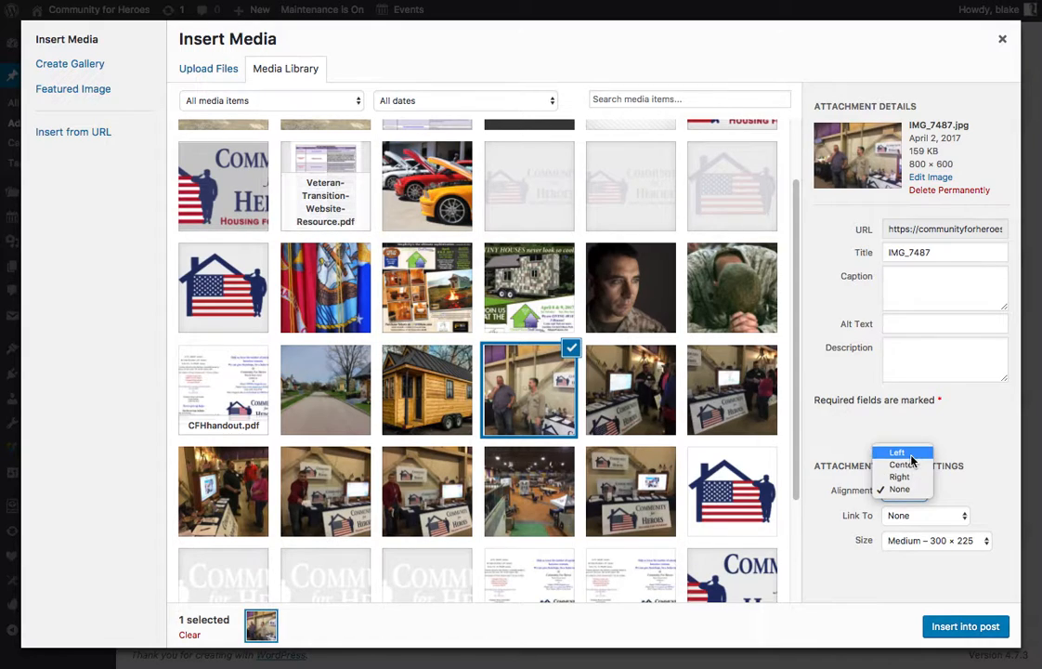
pyautogui.click(911, 454)
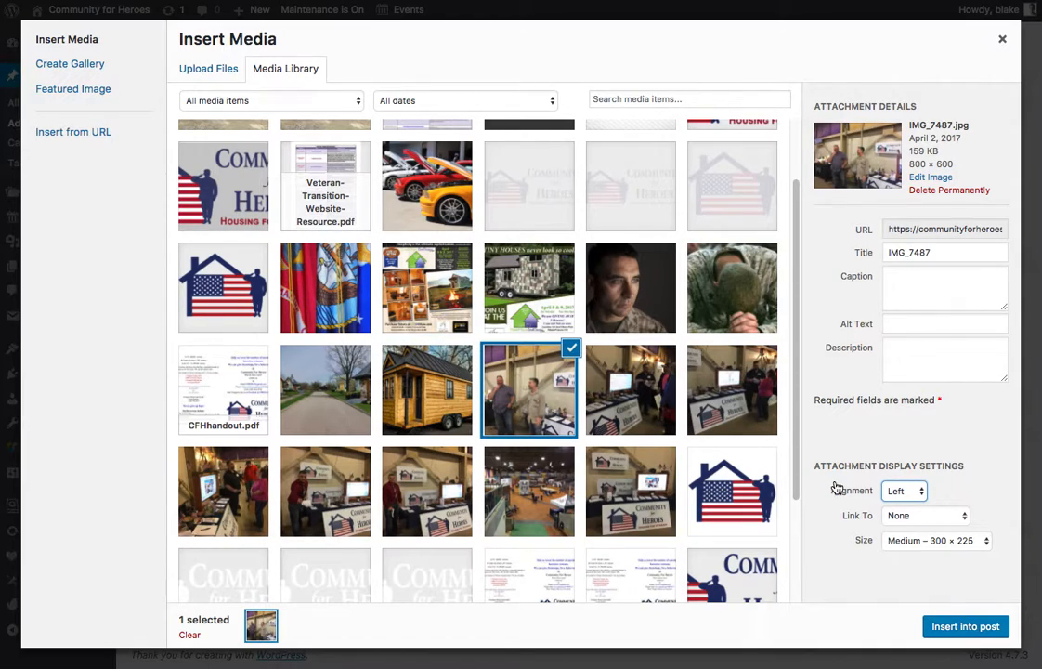
# Step: Insert the selected photo into the post with no link and at Medium size, 300 × 225
pyautogui.click(922, 521)
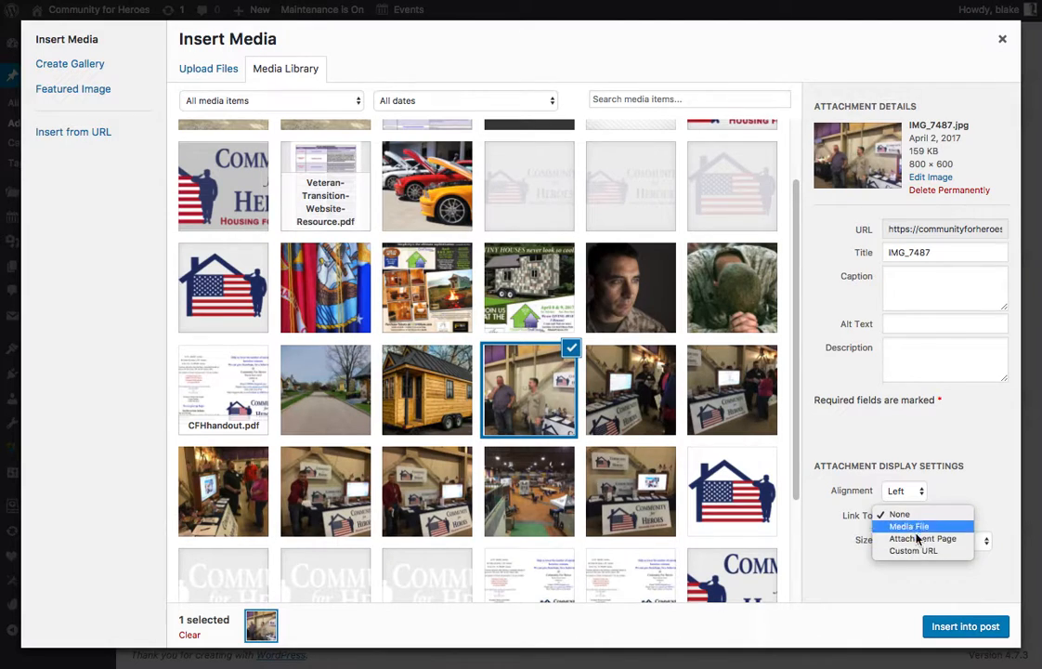
pyautogui.click(943, 511)
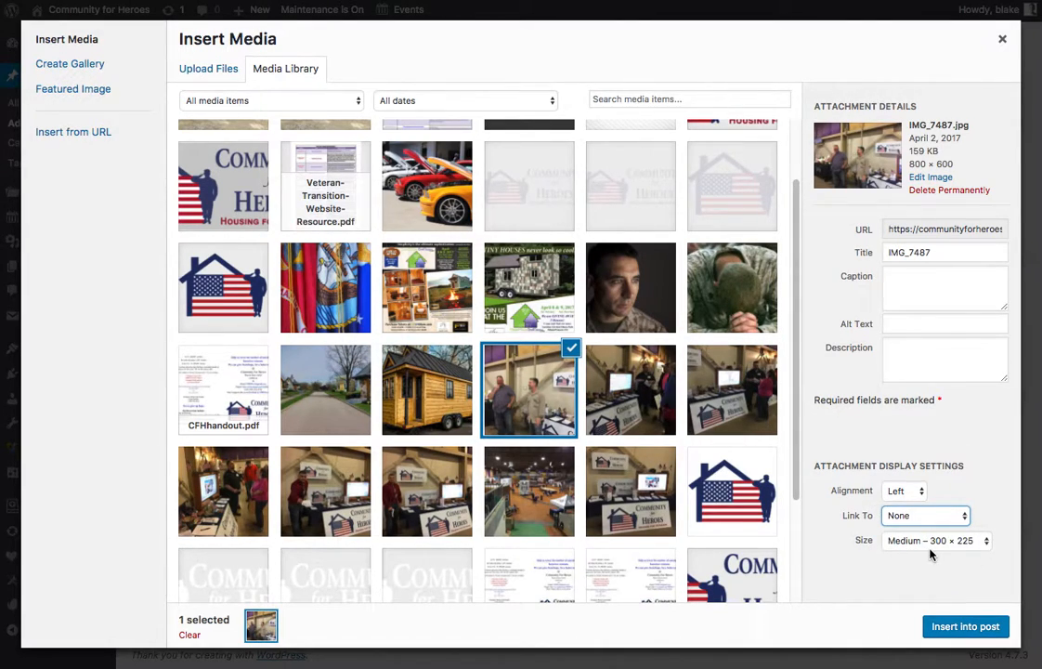
pyautogui.click(934, 544)
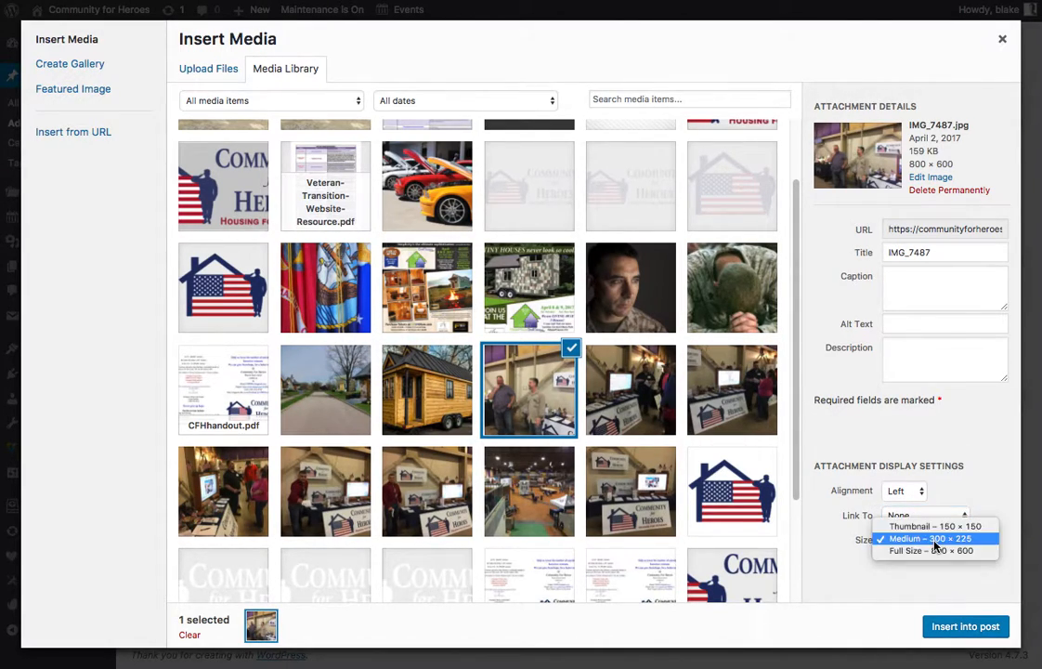
pyautogui.click(920, 540)
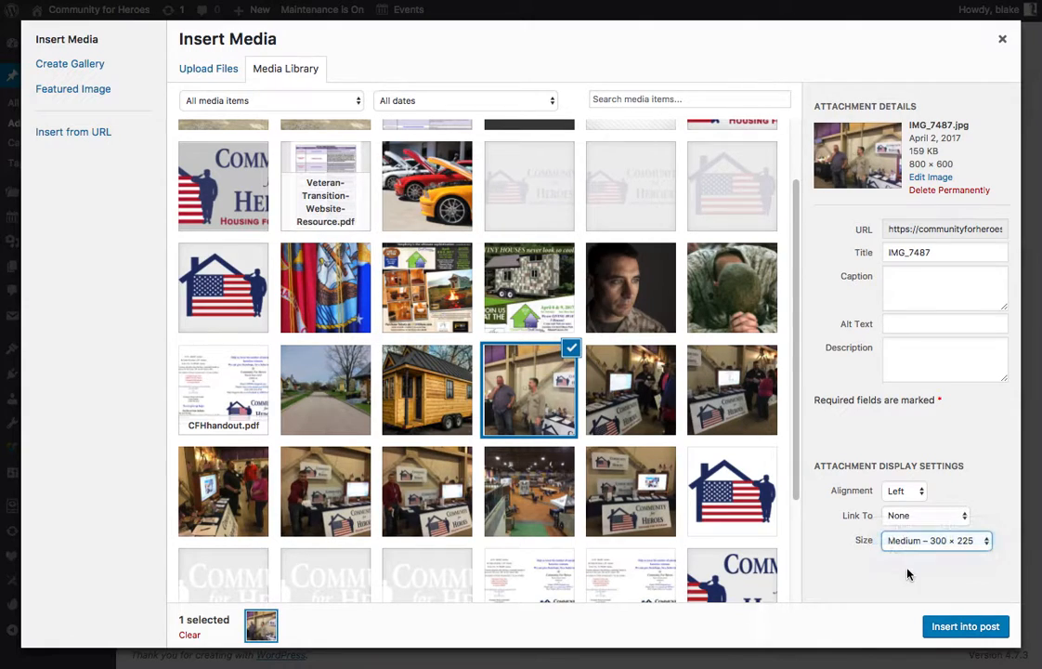
pyautogui.click(956, 626)
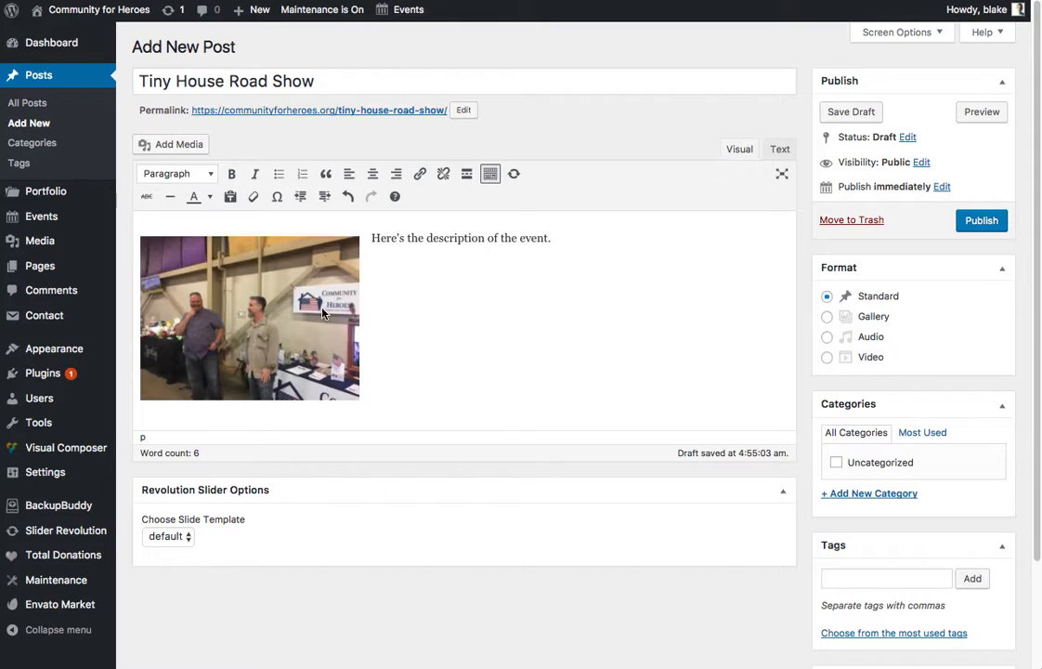
# Step: Align the inserted photo to the right of the description text
pyautogui.click(282, 296)
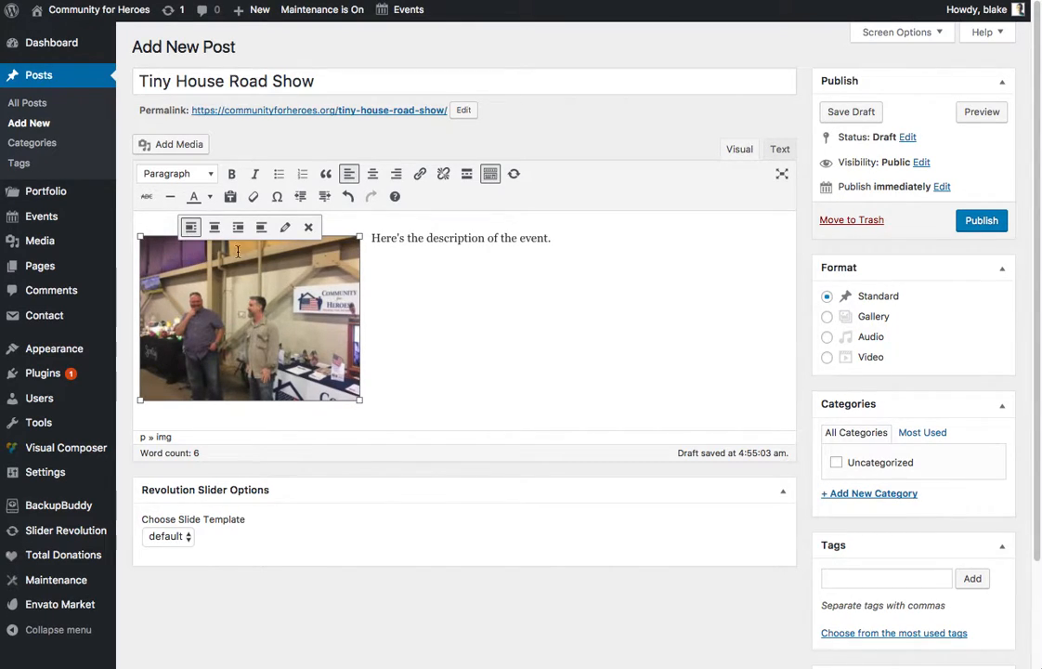
pyautogui.click(383, 290)
pyautogui.click(269, 302)
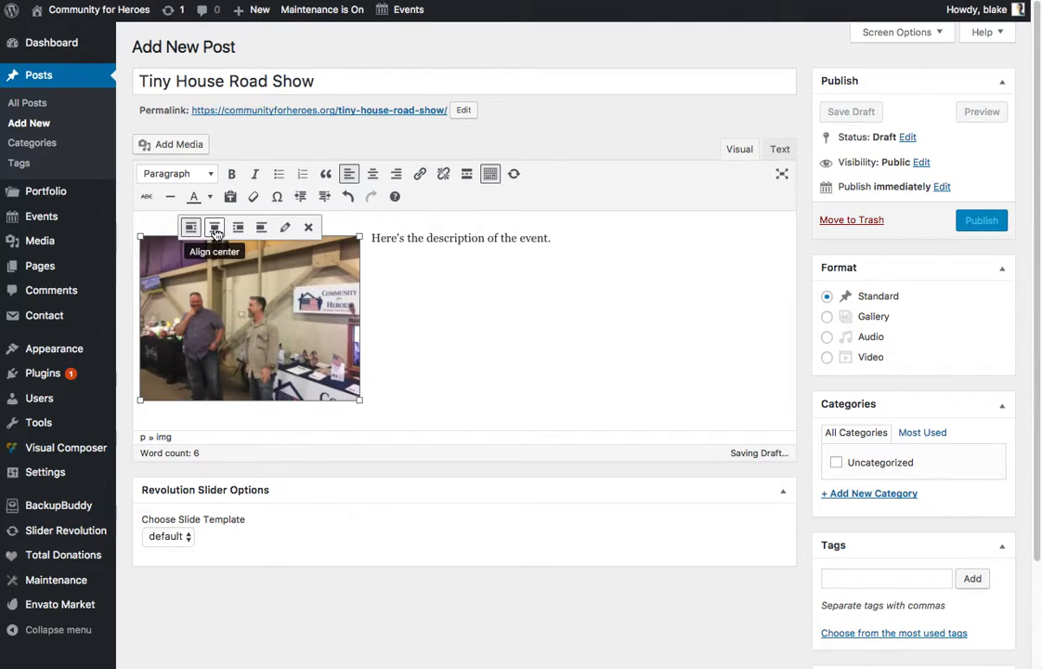
pyautogui.click(237, 229)
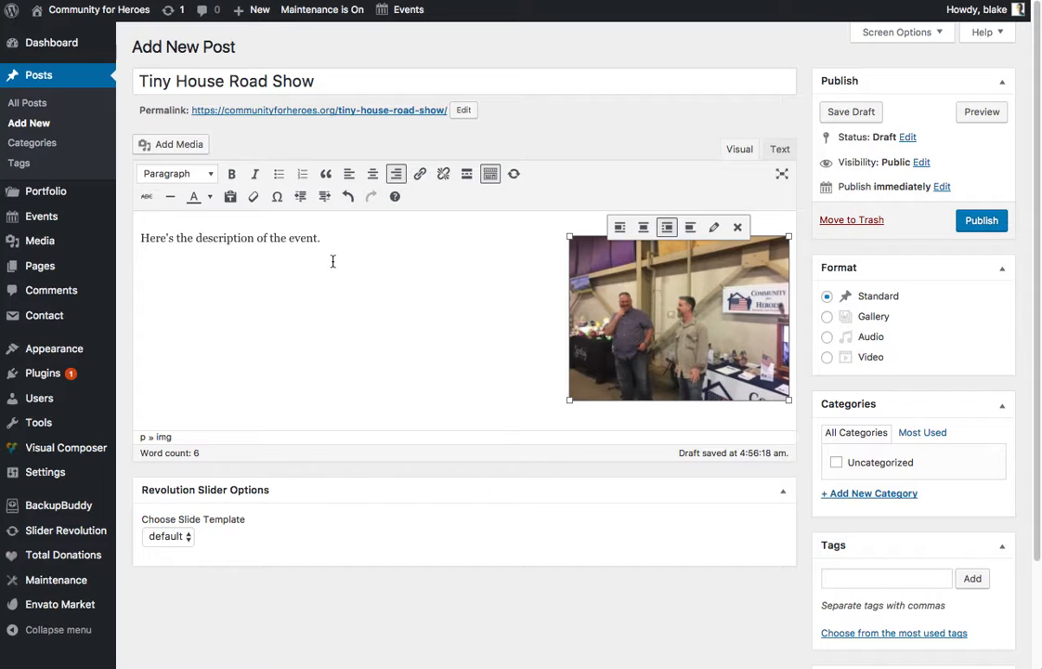
pyautogui.click(368, 242)
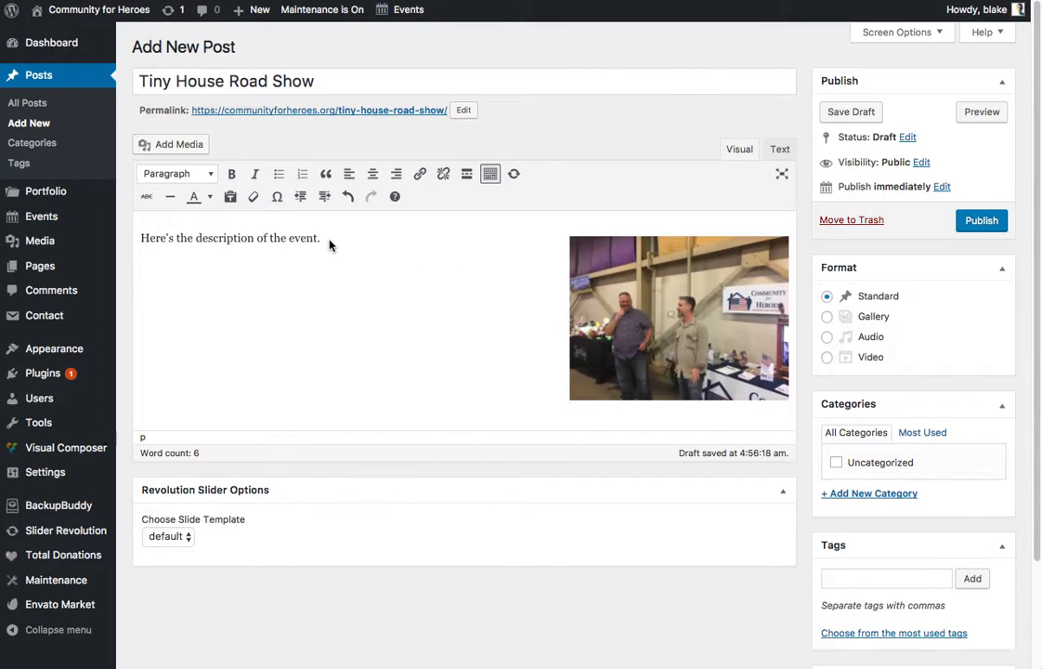
# Step: Try bold and italic formatting on the word "description" in the body text
pyautogui.scroll(-2, 336, 313)
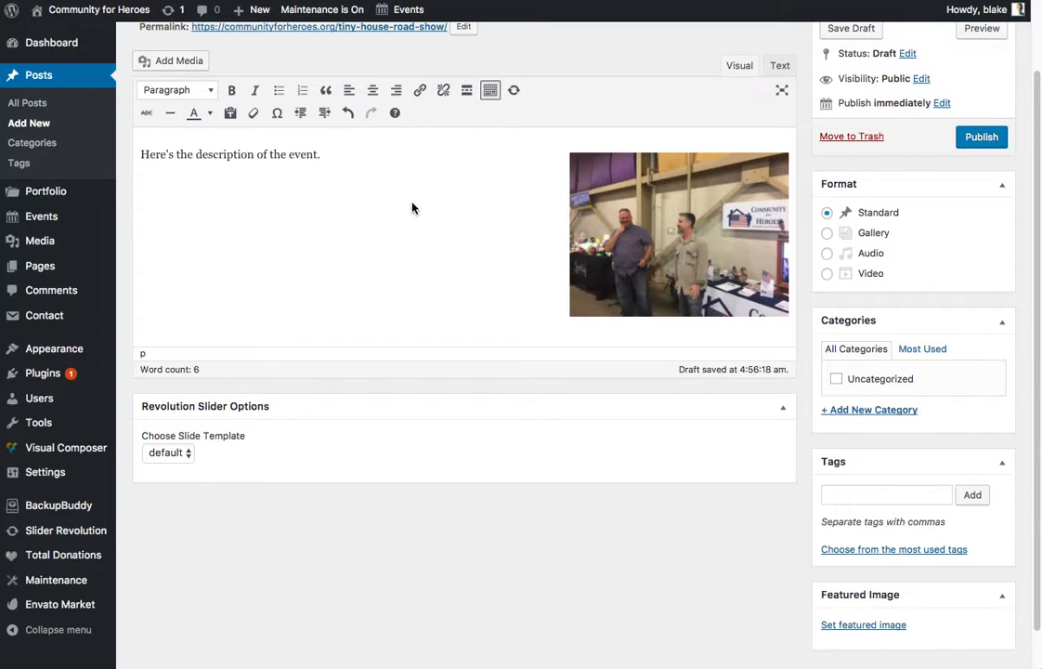
pyautogui.scroll(2, 265, 230)
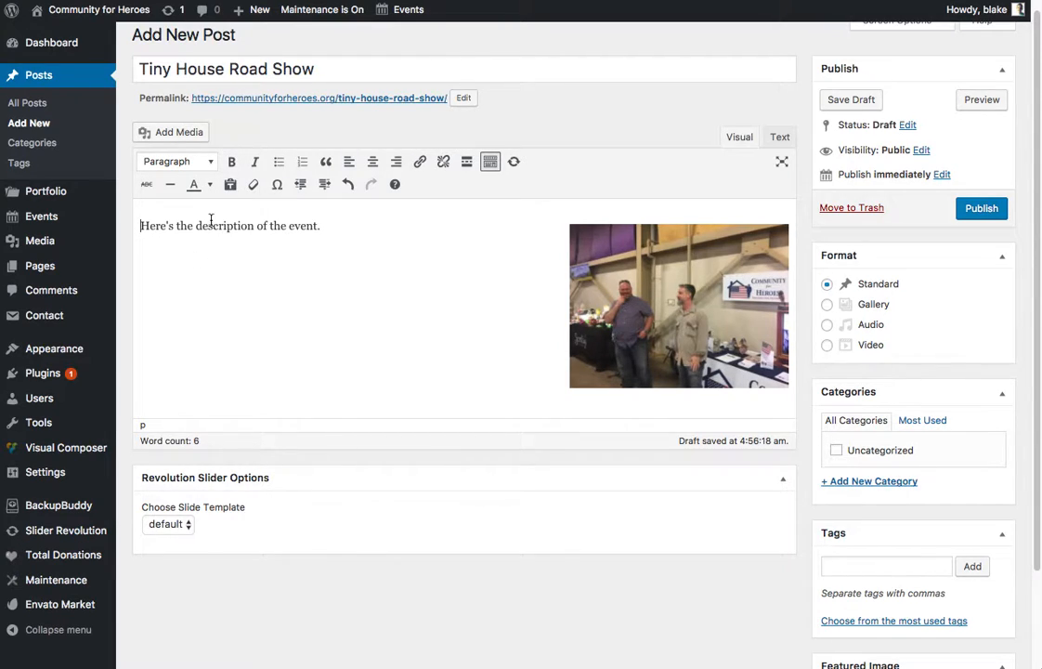
pyautogui.moveTo(196, 225); pyautogui.dragTo(253, 225)
pyautogui.click(232, 163)
pyautogui.click(256, 165)
pyautogui.click(255, 165)
pyautogui.click(232, 163)
# Step: Add a line reading "Title" above the event description and format it as Heading 1
pyautogui.click(145, 220)
pyautogui.press('Return')
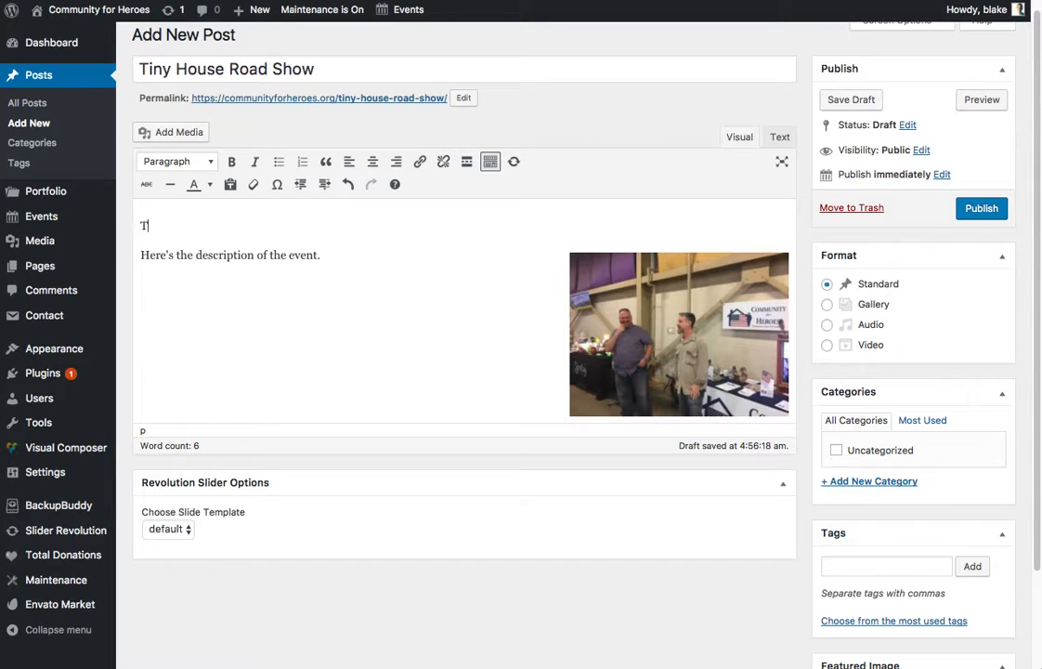
pyautogui.doubleClick(145, 225)
pyautogui.click(213, 164)
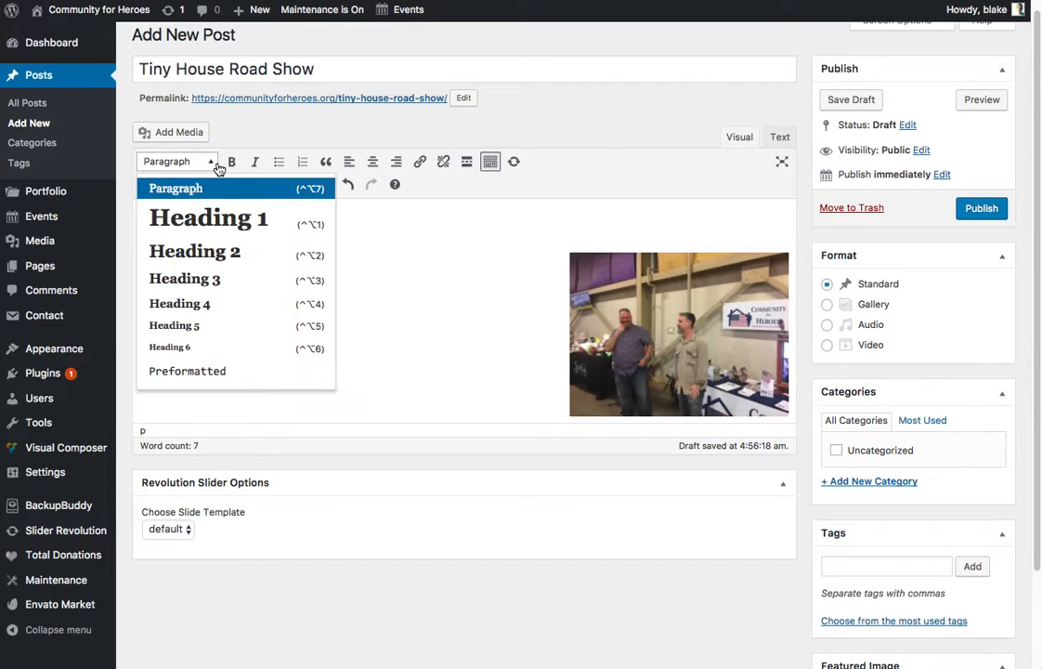
pyautogui.click(251, 228)
pyautogui.click(240, 243)
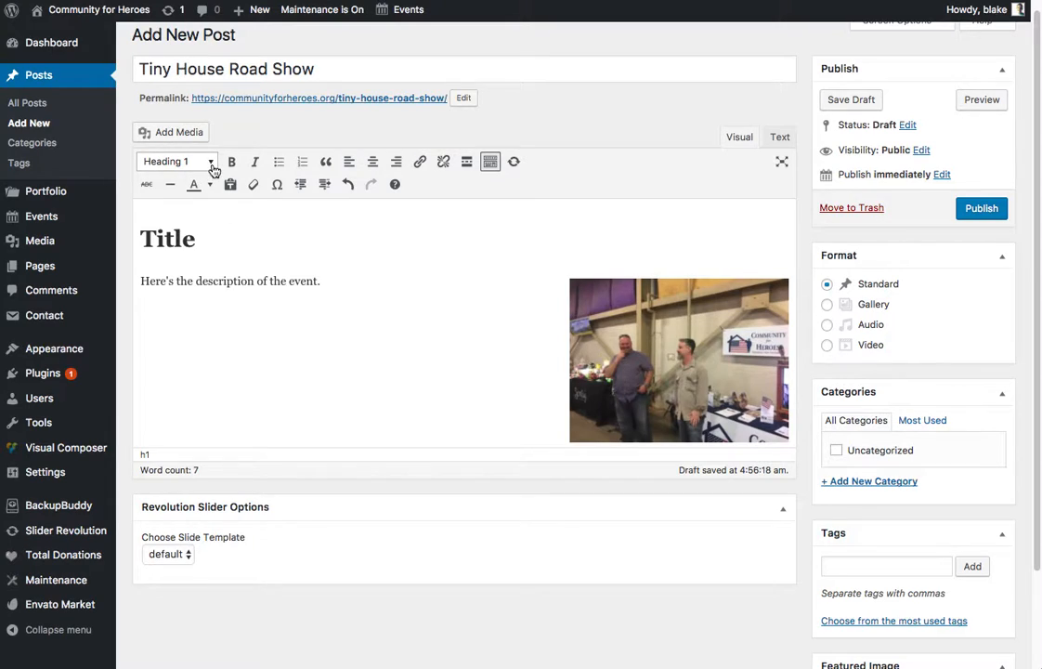
pyautogui.click(214, 165)
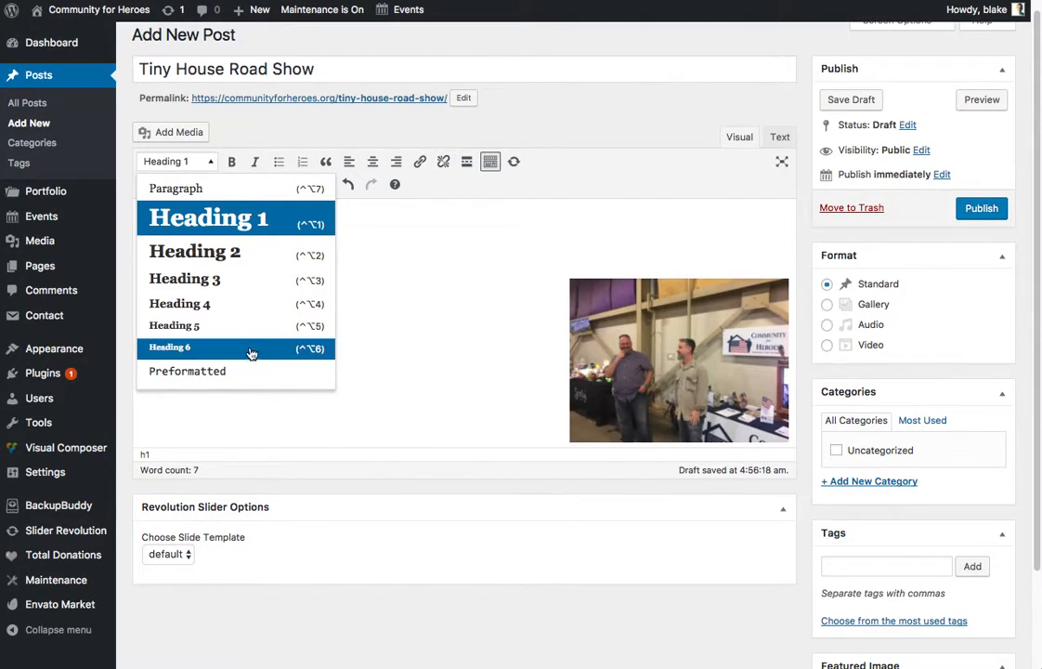
pyautogui.click(272, 273)
pyautogui.click(227, 249)
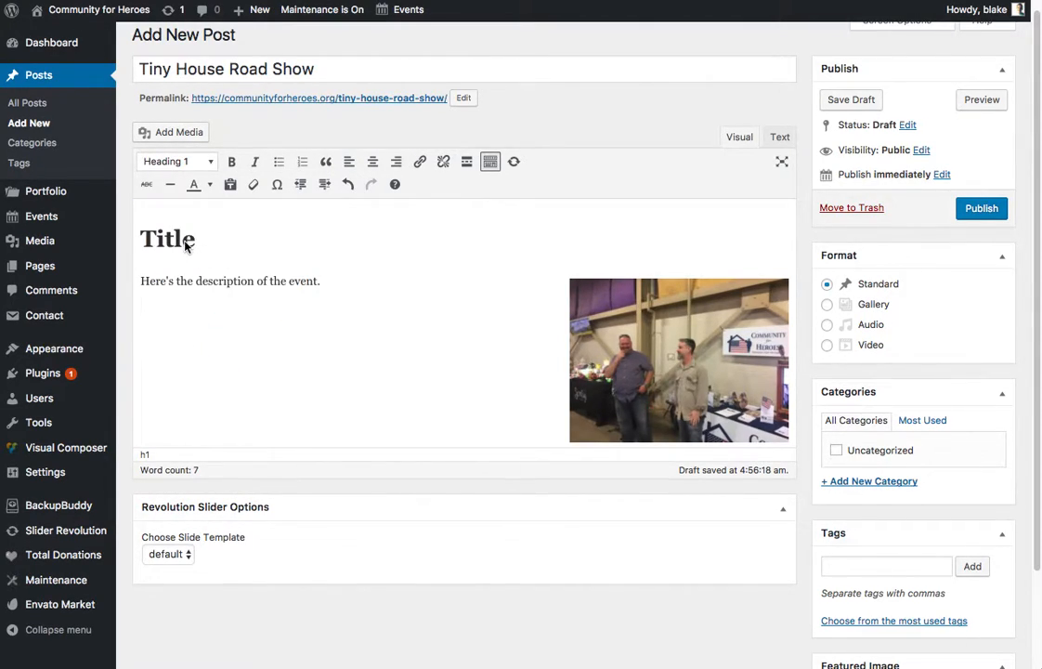
pyautogui.moveTo(143, 241); pyautogui.dragTo(195, 244)
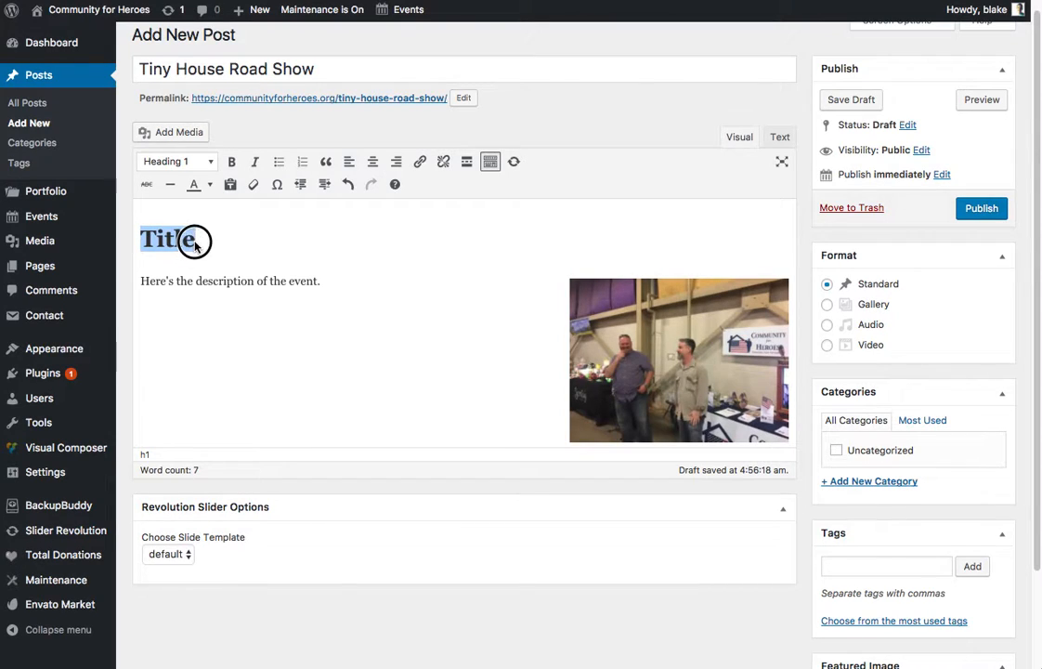
pyautogui.click(267, 253)
pyautogui.moveTo(325, 288); pyautogui.dragTo(138, 227)
pyautogui.click(265, 237)
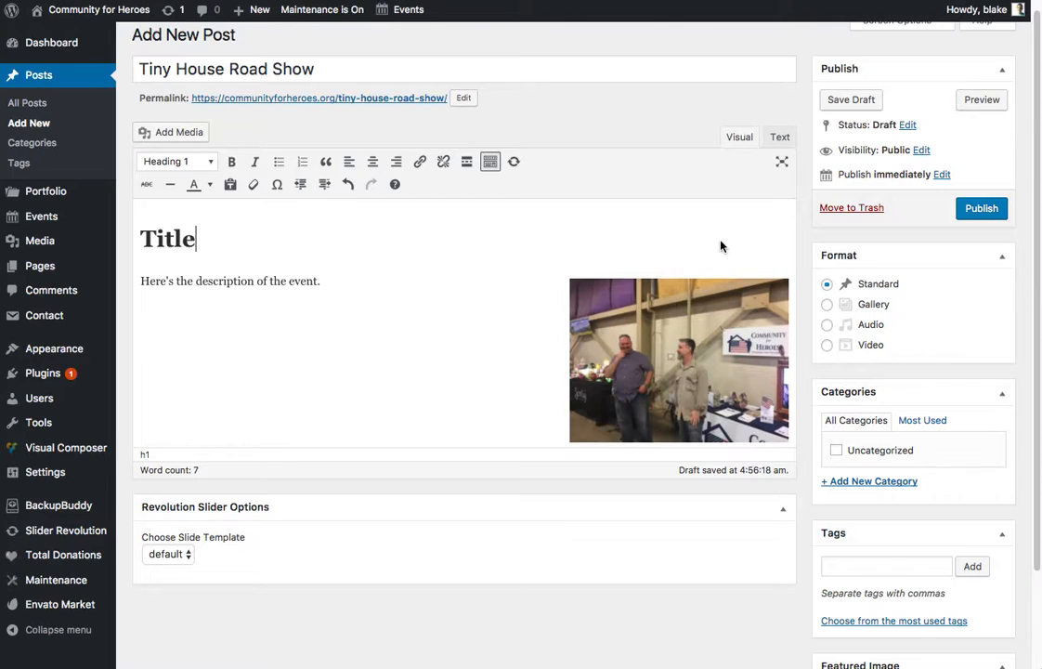
# Step: Publish the post and open "Tiny House Road Show" from the Latest News section of the site's home page
pyautogui.click(981, 209)
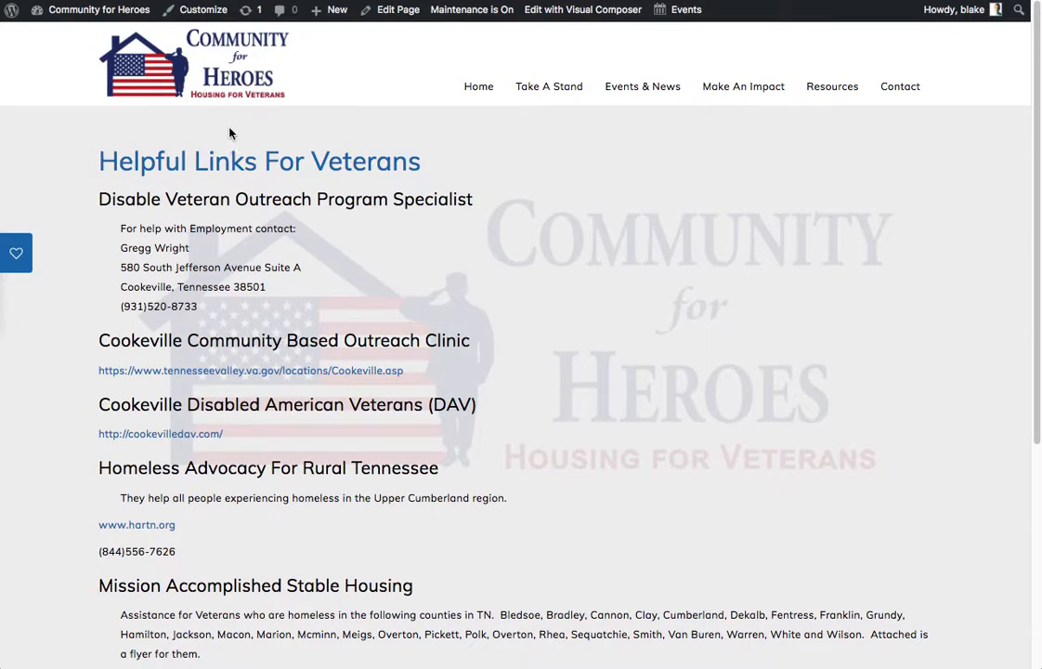
pyautogui.click(201, 64)
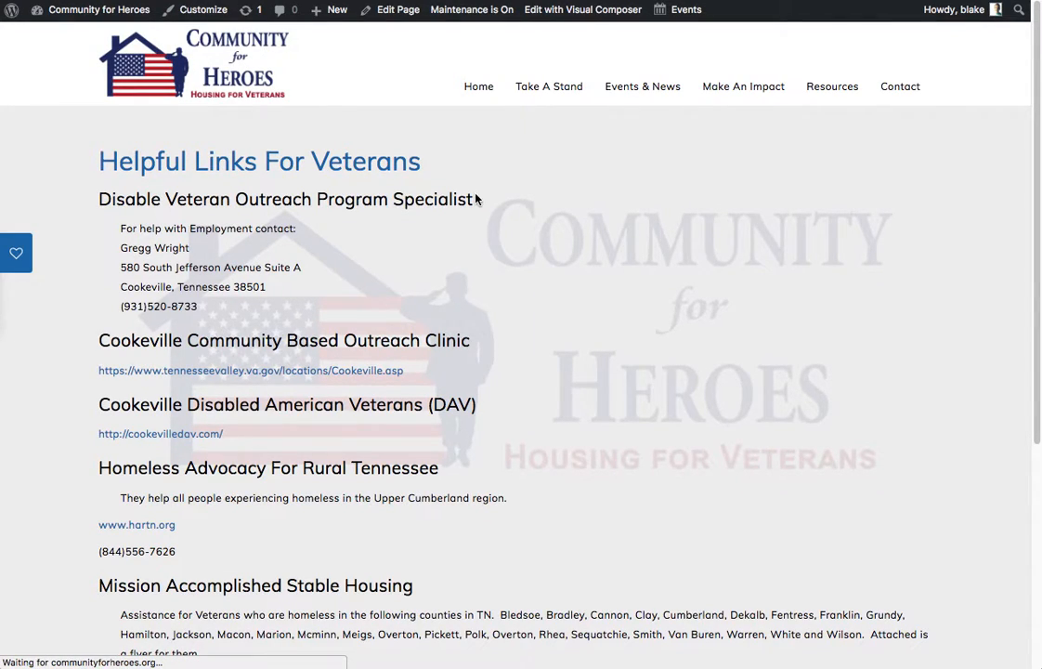
pyautogui.scroll(-10, 650, 278)
pyautogui.scroll(-6, 685, 302)
pyautogui.scroll(-1, 840, 354)
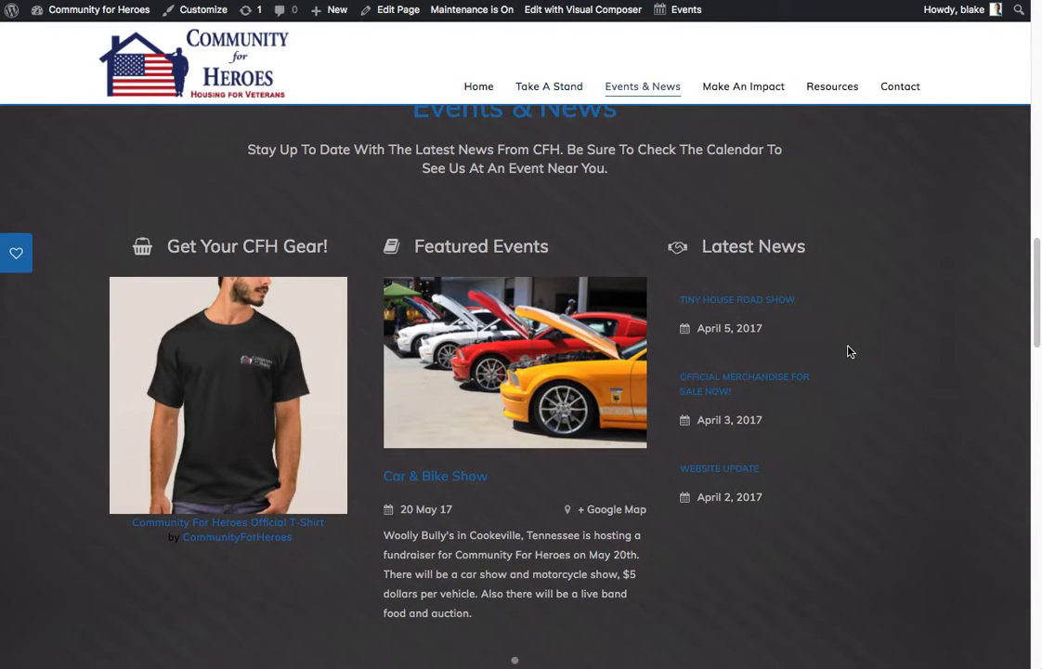
pyautogui.moveTo(642, 222); pyautogui.dragTo(831, 334)
pyautogui.click(730, 244)
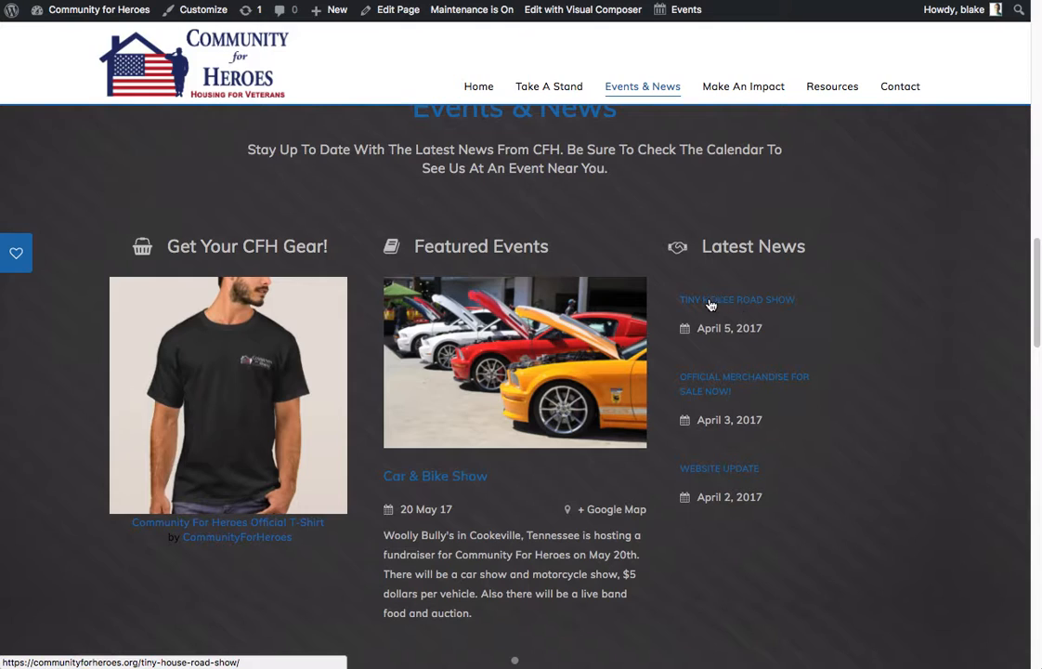
pyautogui.click(741, 301)
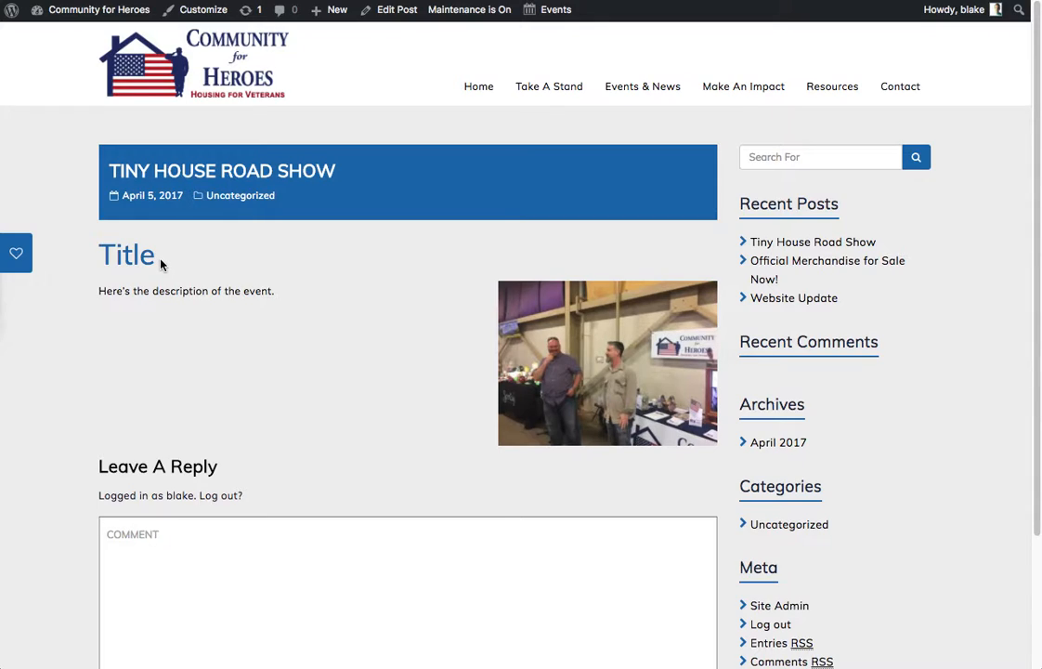
pyautogui.moveTo(157, 264); pyautogui.dragTo(97, 256)
pyautogui.click(95, 257)
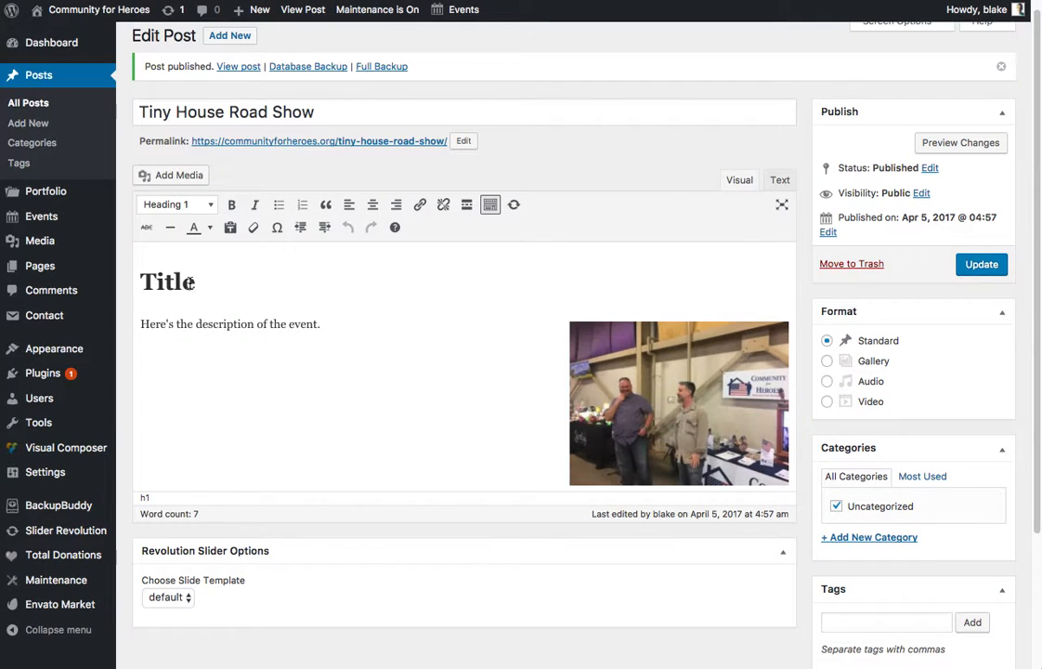
# Step: Change the "Title" line in the post to Heading 2 and update the published post
pyautogui.moveTo(196, 282); pyautogui.dragTo(139, 281)
pyautogui.click(172, 205)
pyautogui.click(186, 296)
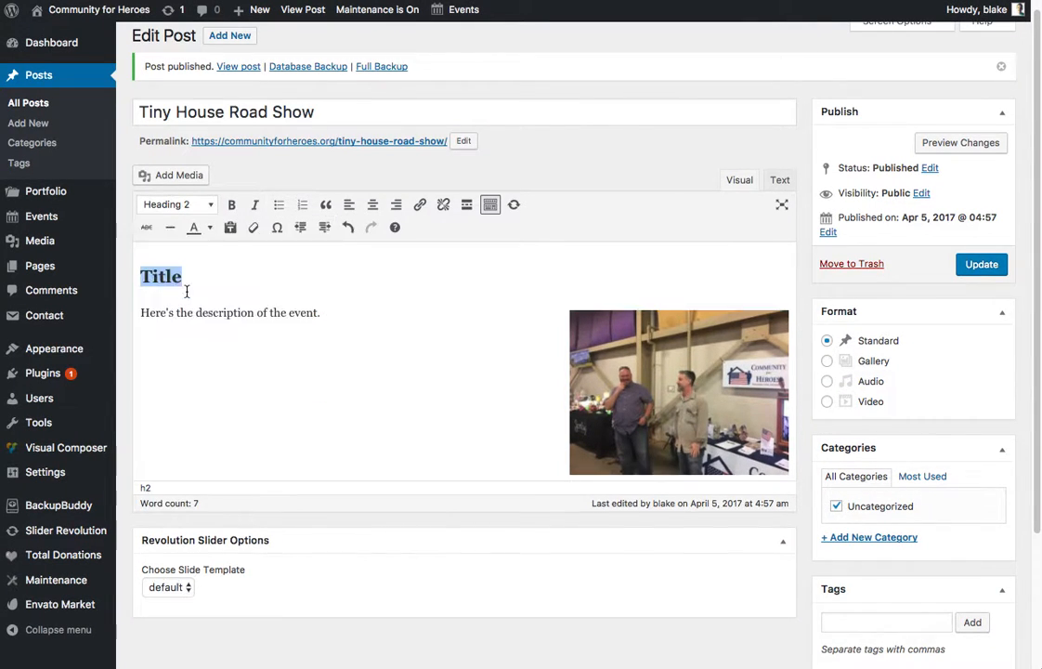
pyautogui.click(975, 266)
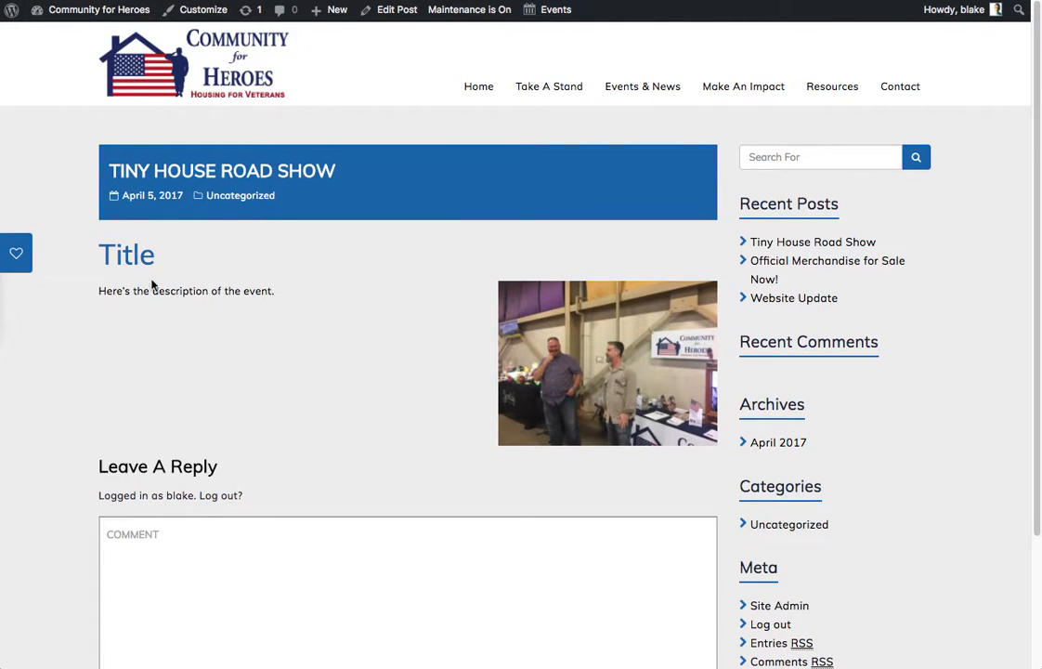
# Step: Reload the live post, check how the "Title" heading and the page look, and return to the post editor
pyautogui.press('super+r')
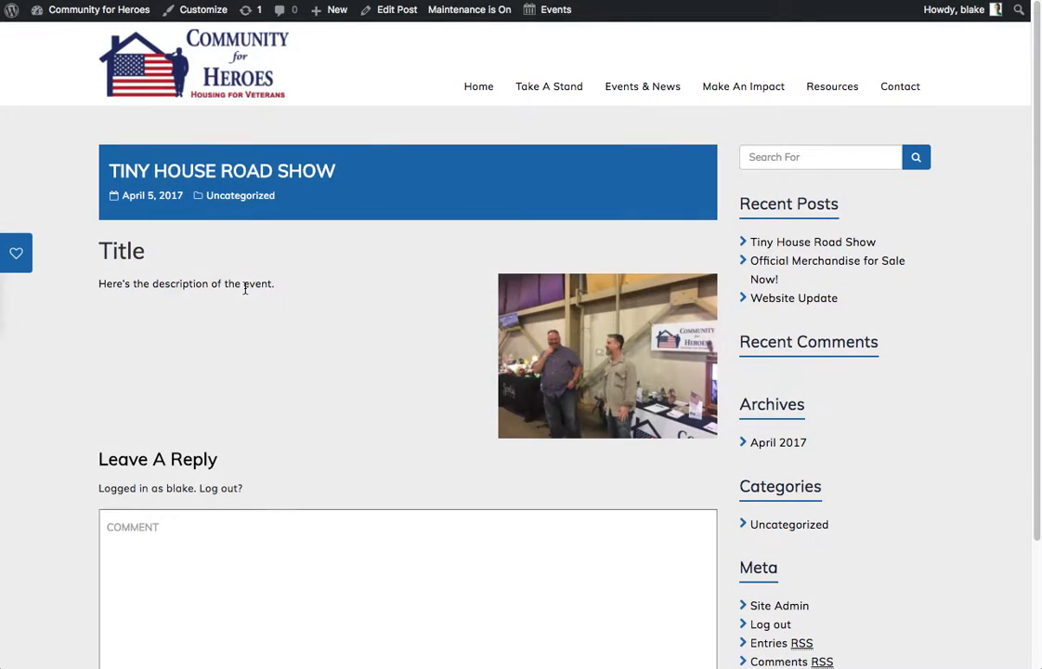
pyautogui.moveTo(144, 250); pyautogui.dragTo(100, 251)
pyautogui.click(153, 250)
pyautogui.scroll(-3, 761, 410)
pyautogui.scroll(3, 742, 447)
pyautogui.click(307, 1)
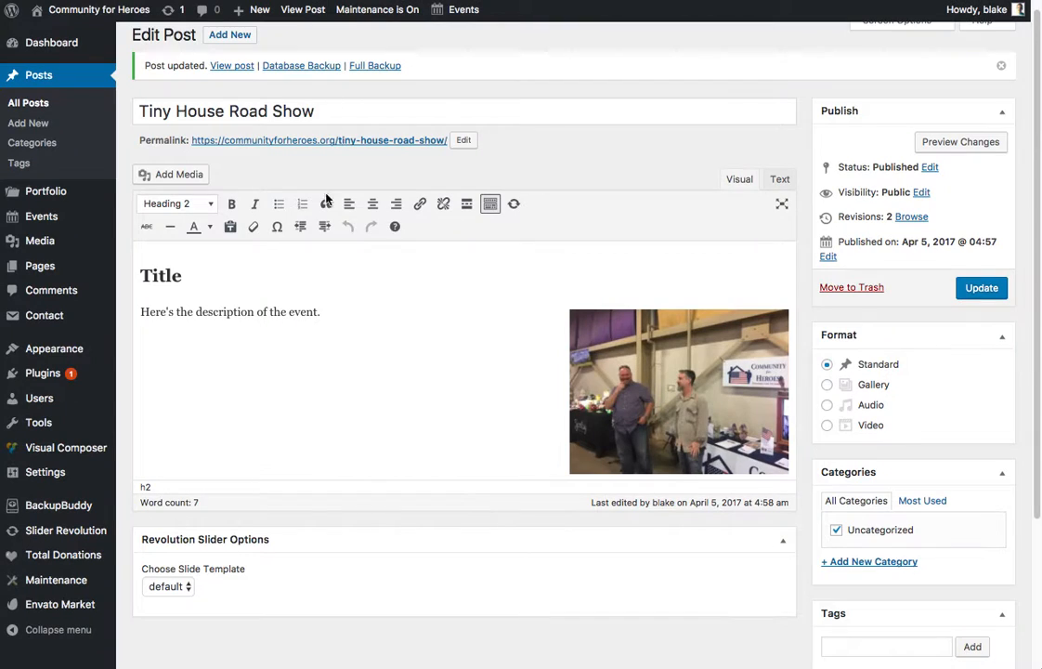
# Step: Put the cursor in the post body below the description and start creating a gallery from the media library
pyautogui.scroll(-5, 747, 474)
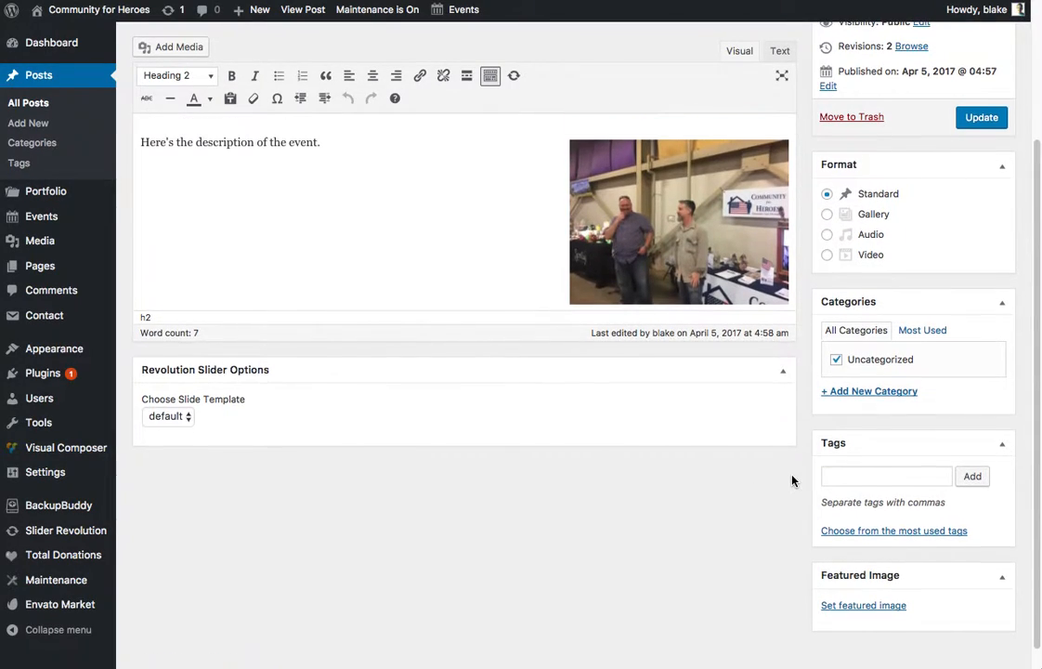
pyautogui.scroll(4, 792, 481)
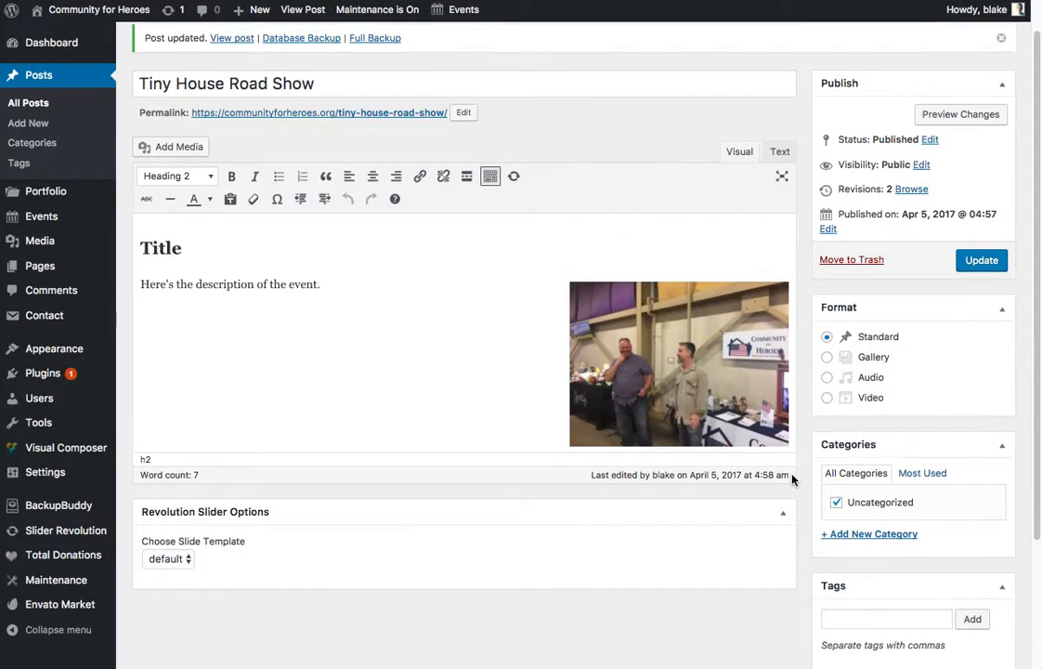
pyautogui.click(335, 358)
pyautogui.click(171, 150)
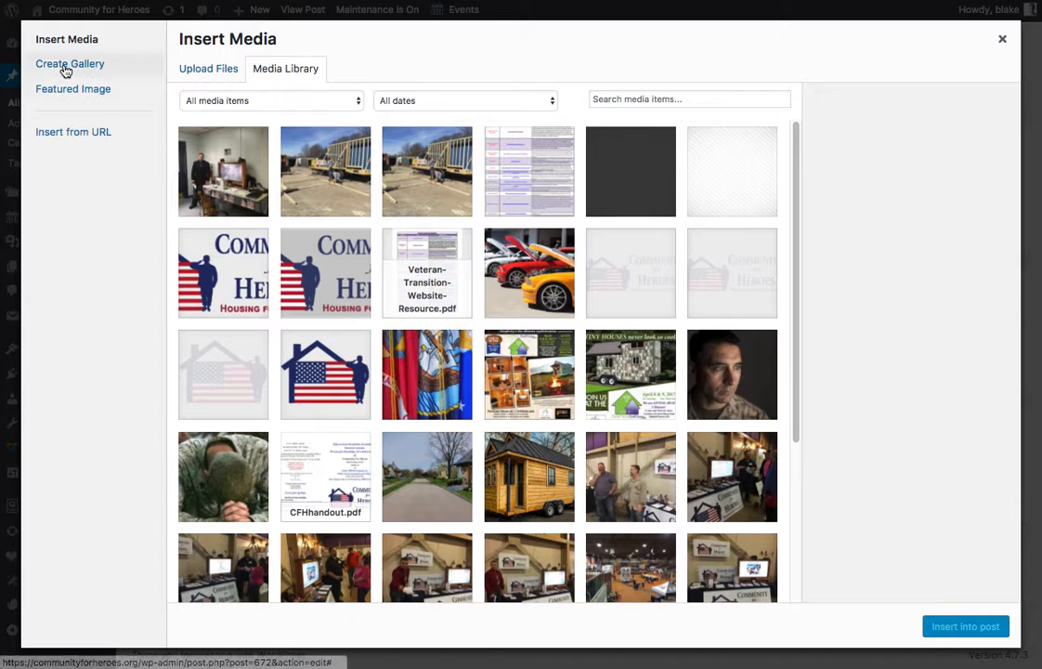
pyautogui.click(65, 66)
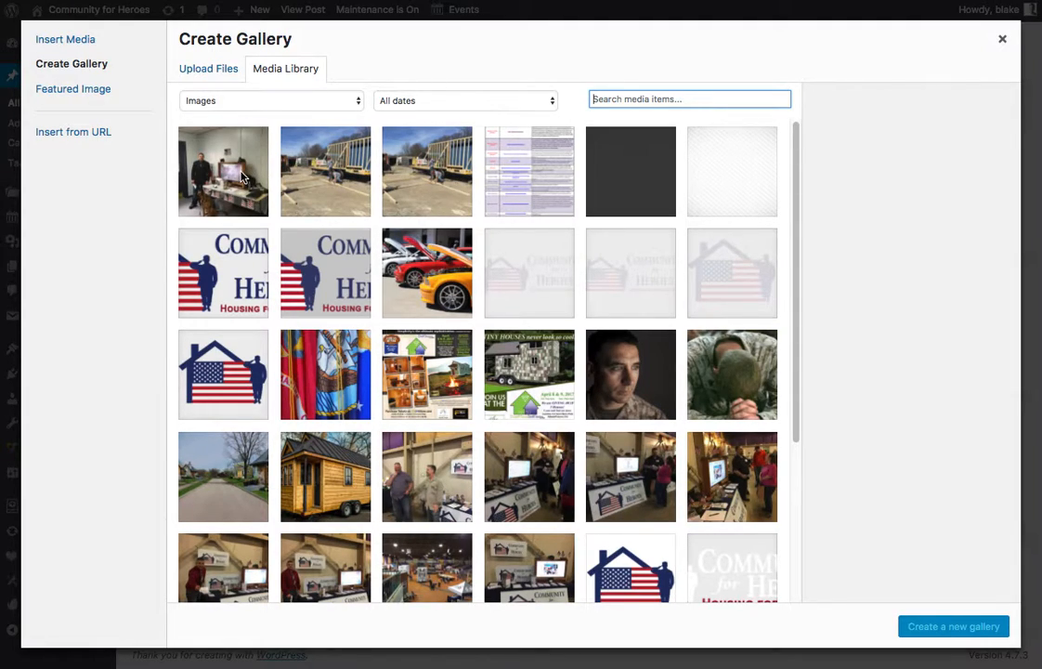
# Step: Select the first three library photos for the gallery: the man beside the display table and both trailer-frame construction shots
pyautogui.click(220, 179)
pyautogui.click(321, 163)
pyautogui.click(425, 156)
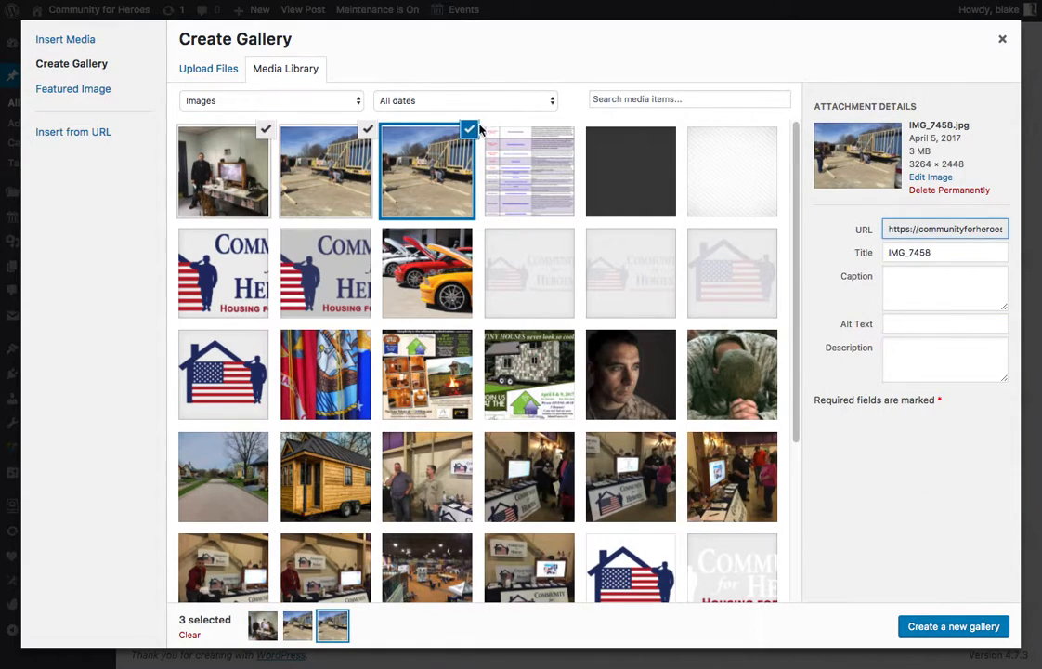
pyautogui.click(365, 138)
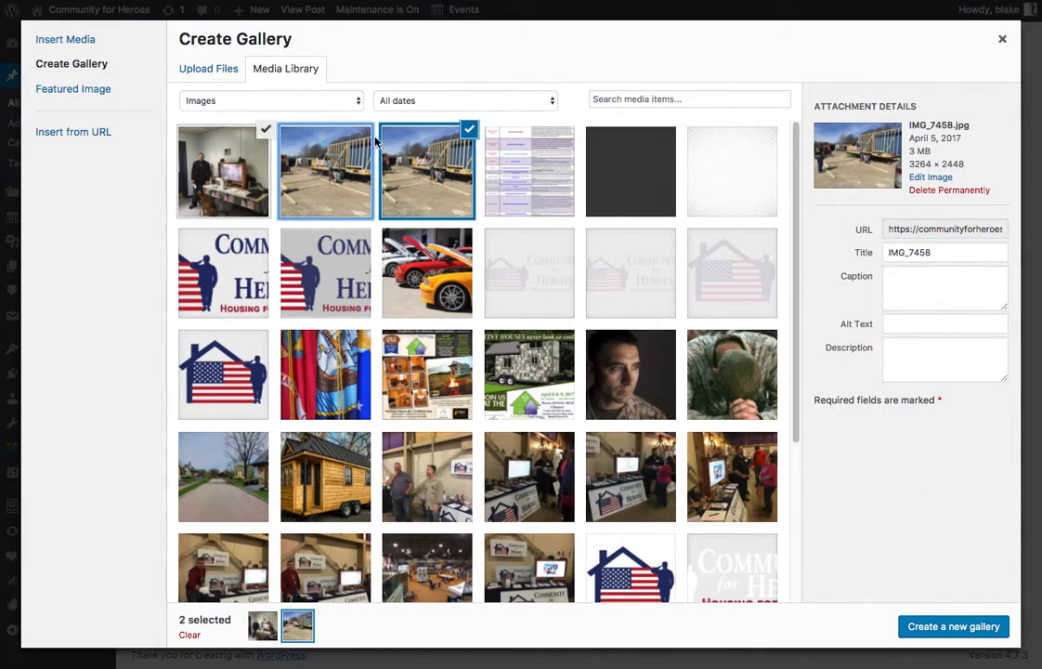
pyautogui.click(325, 130)
# Step: Add the eight event and booth photos to the selection and create a new gallery from all selected images
pyautogui.scroll(-3, 360, 371)
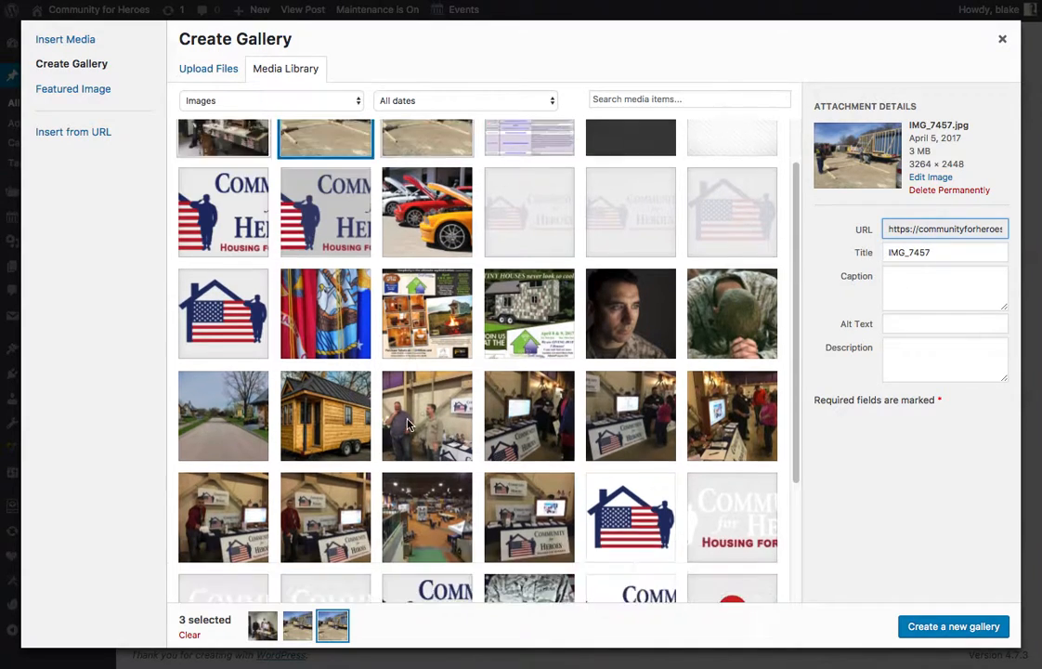
pyautogui.click(427, 355)
pyautogui.click(525, 356)
pyautogui.click(631, 355)
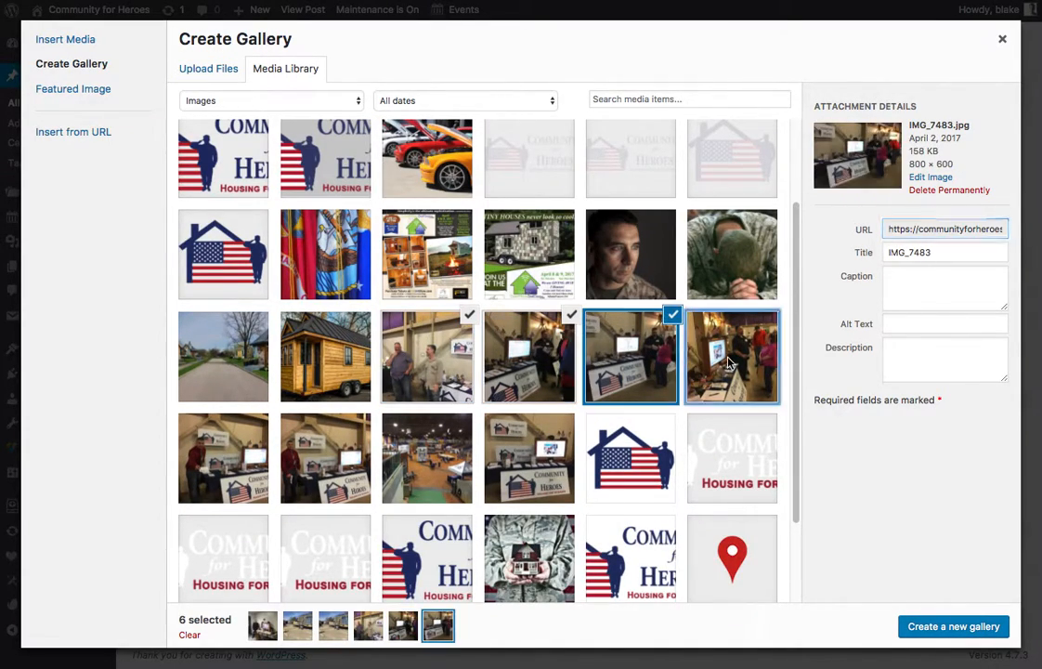
pyautogui.click(732, 355)
pyautogui.click(552, 457)
pyautogui.click(455, 465)
pyautogui.click(343, 457)
pyautogui.click(237, 450)
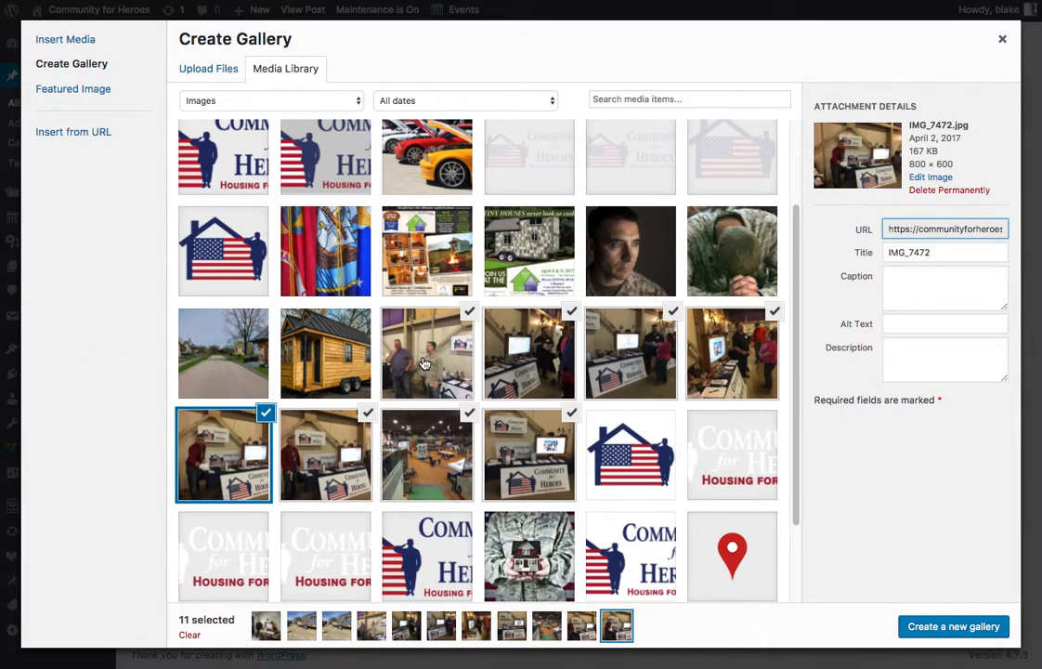
pyautogui.scroll(3, 279, 279)
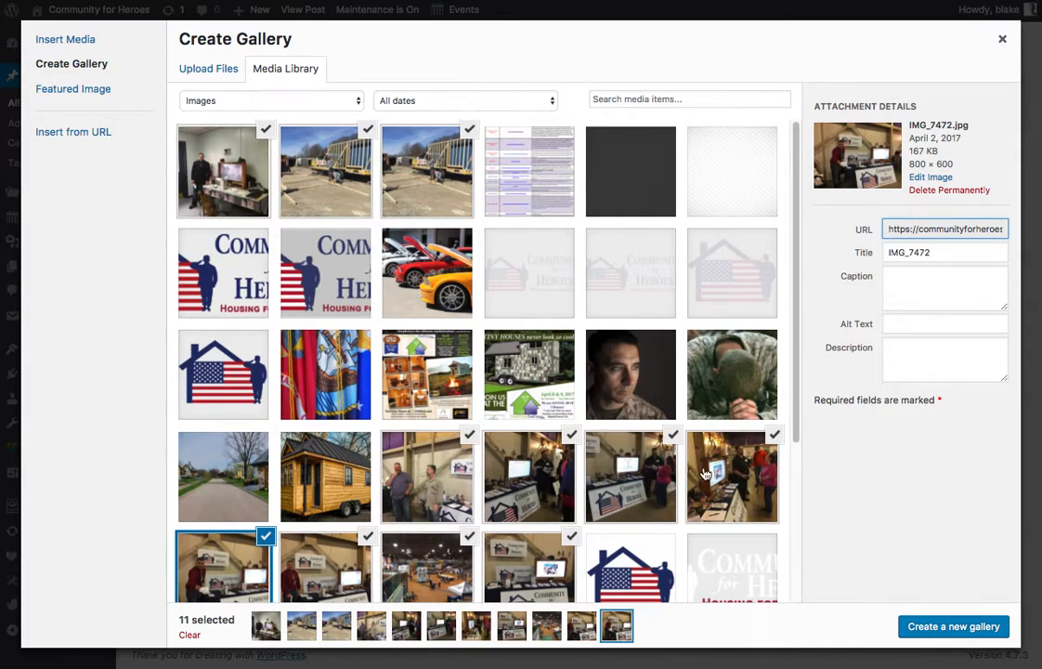
pyautogui.scroll(-5, 566, 418)
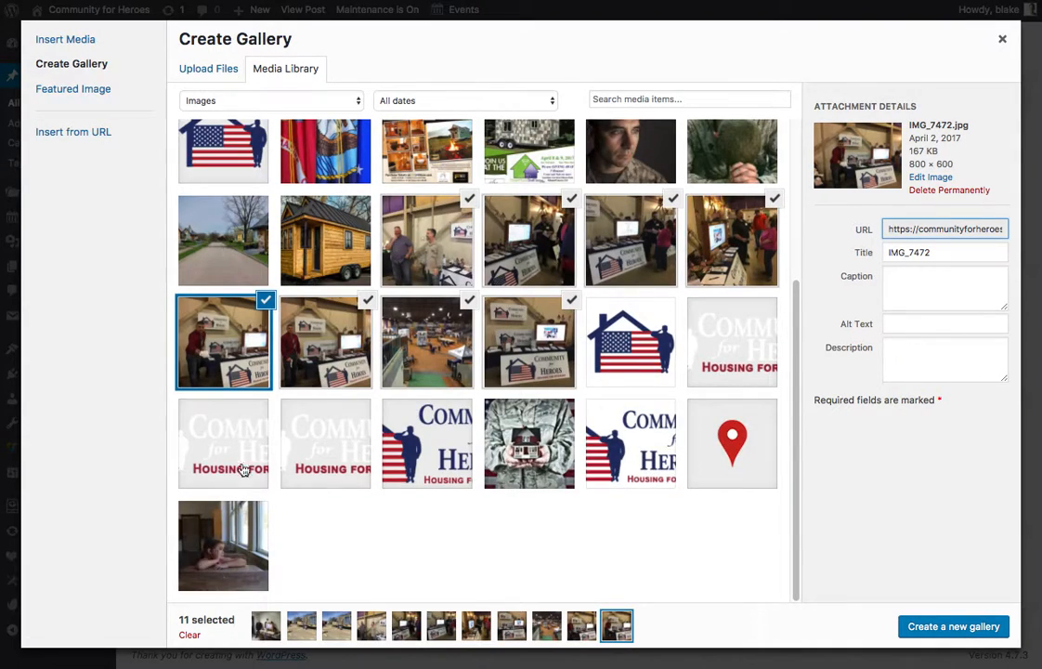
pyautogui.click(965, 626)
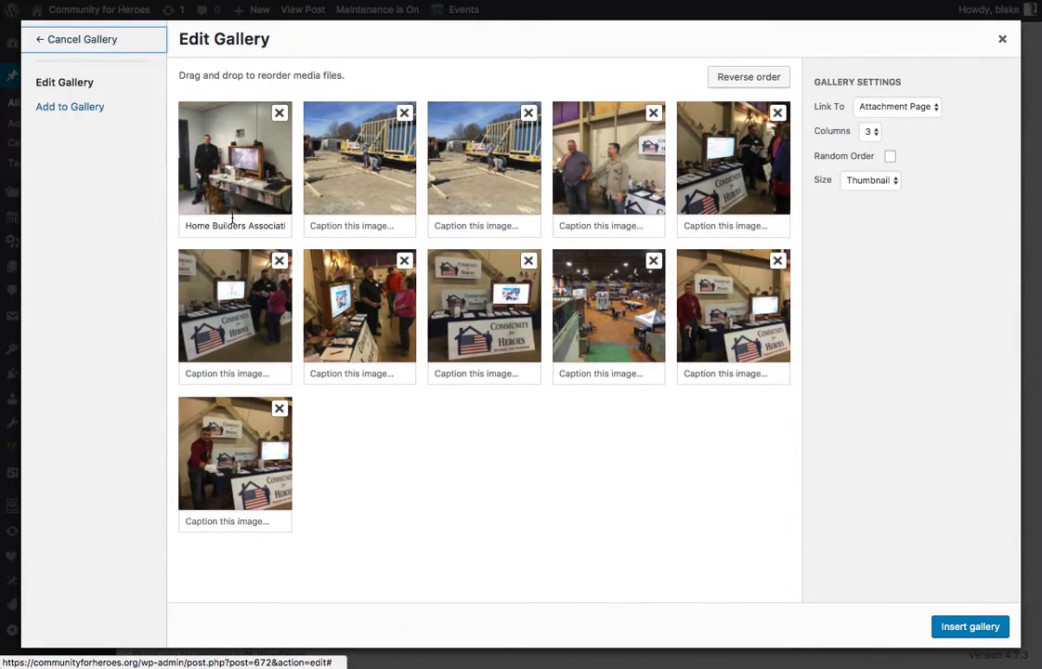
# Step: Reorder the gallery to begin with the booth table and red-shirt photos, moving both trailer-frame shots behind the event photos
pyautogui.moveTo(244, 167)
pyautogui.mouseDown()
pyautogui.moveTo(408, 174)
pyautogui.moveTo(235, 176)
pyautogui.mouseUp()
pyautogui.moveTo(488, 309); pyautogui.dragTo(195, 176)
pyautogui.moveTo(733, 306); pyautogui.dragTo(376, 185)
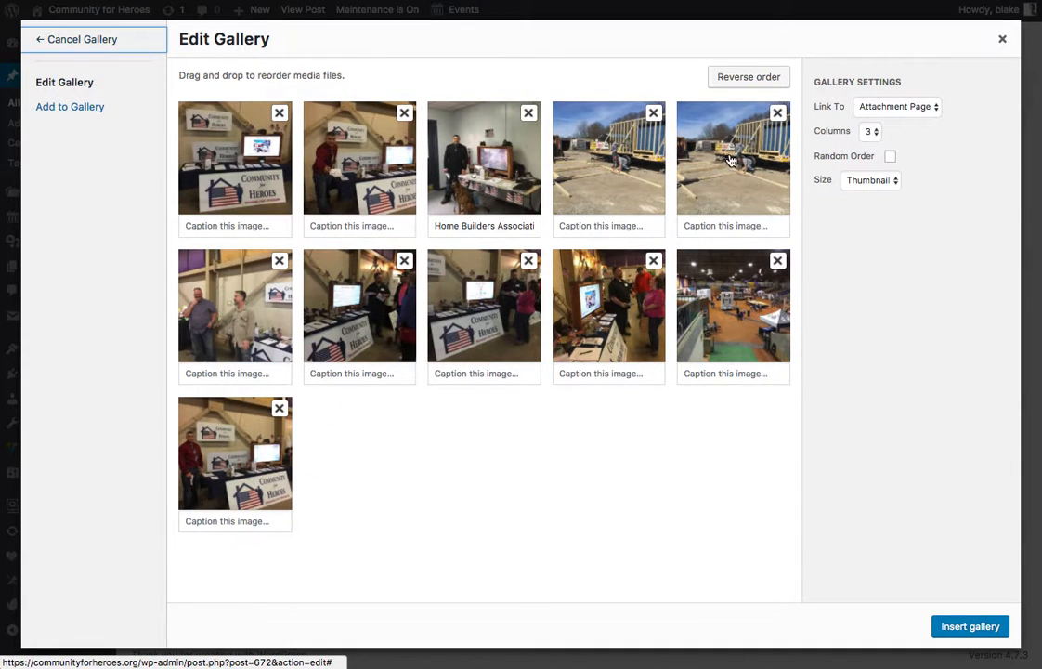
pyautogui.moveTo(665, 322); pyautogui.dragTo(520, 177)
pyautogui.moveTo(336, 310); pyautogui.dragTo(594, 156)
pyautogui.moveTo(678, 288); pyautogui.dragTo(401, 315)
pyautogui.moveTo(240, 306); pyautogui.dragTo(379, 306)
pyautogui.moveTo(593, 306); pyautogui.dragTo(348, 305)
pyautogui.moveTo(733, 307); pyautogui.dragTo(318, 306)
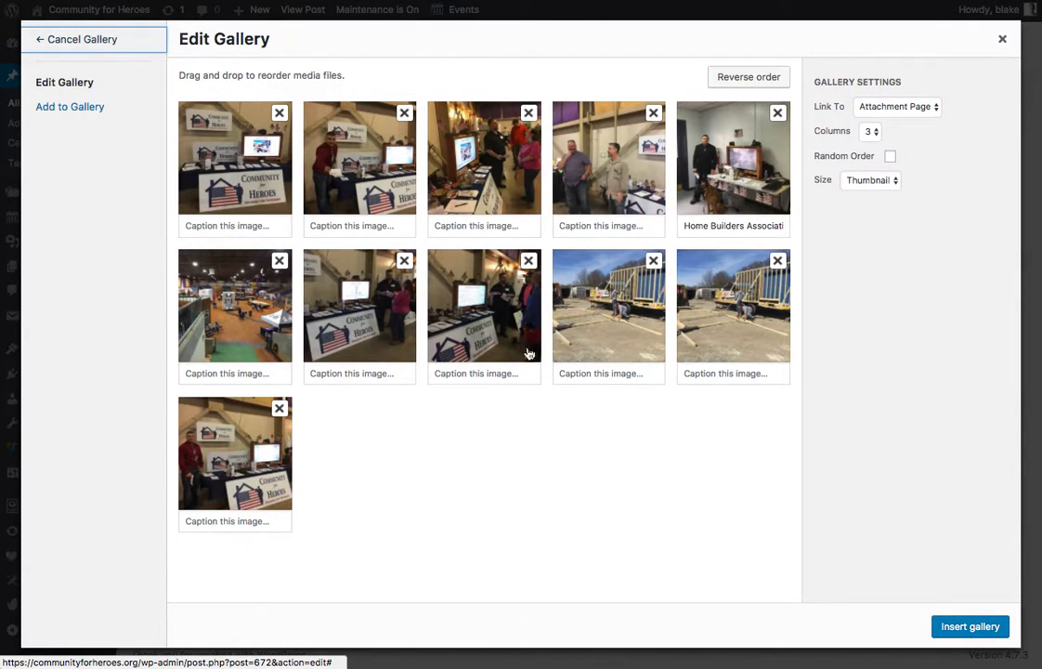
pyautogui.click(870, 131)
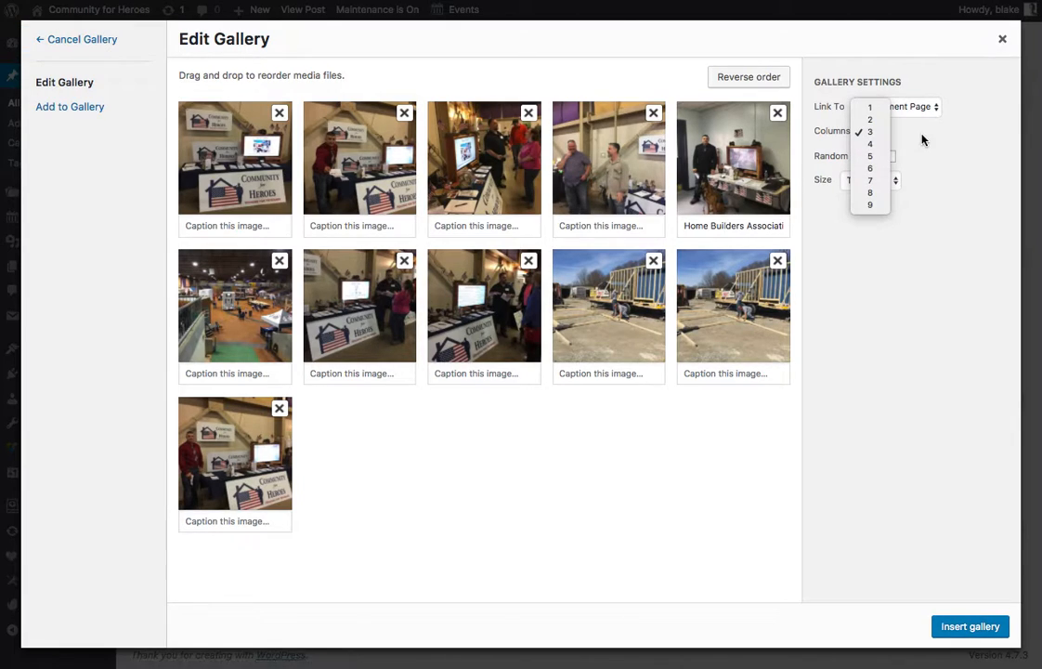
pyautogui.click(939, 144)
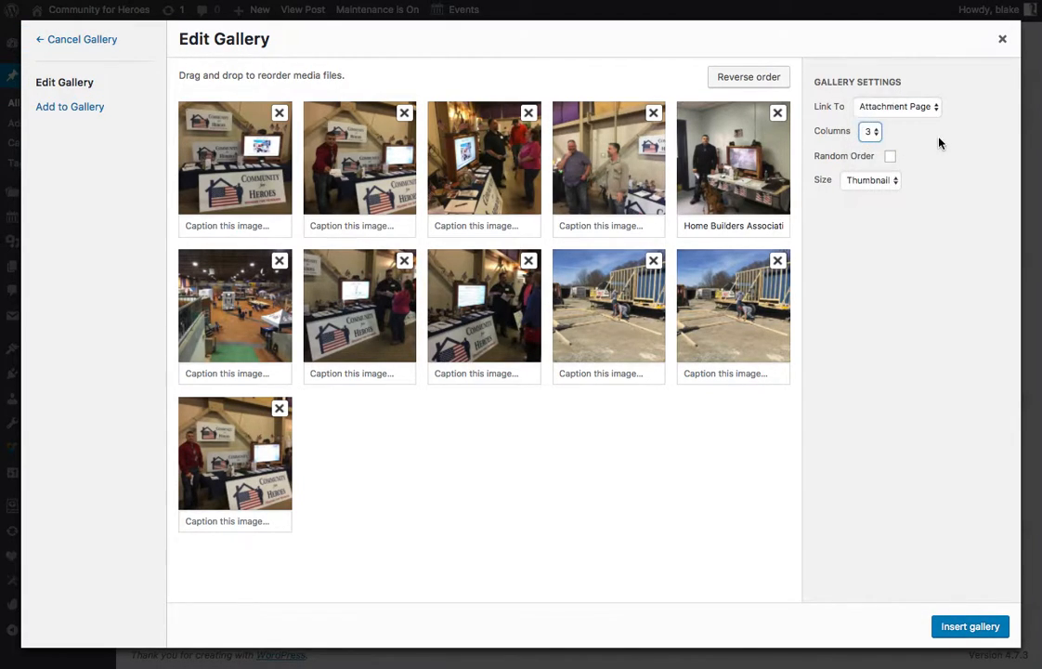
pyautogui.click(873, 132)
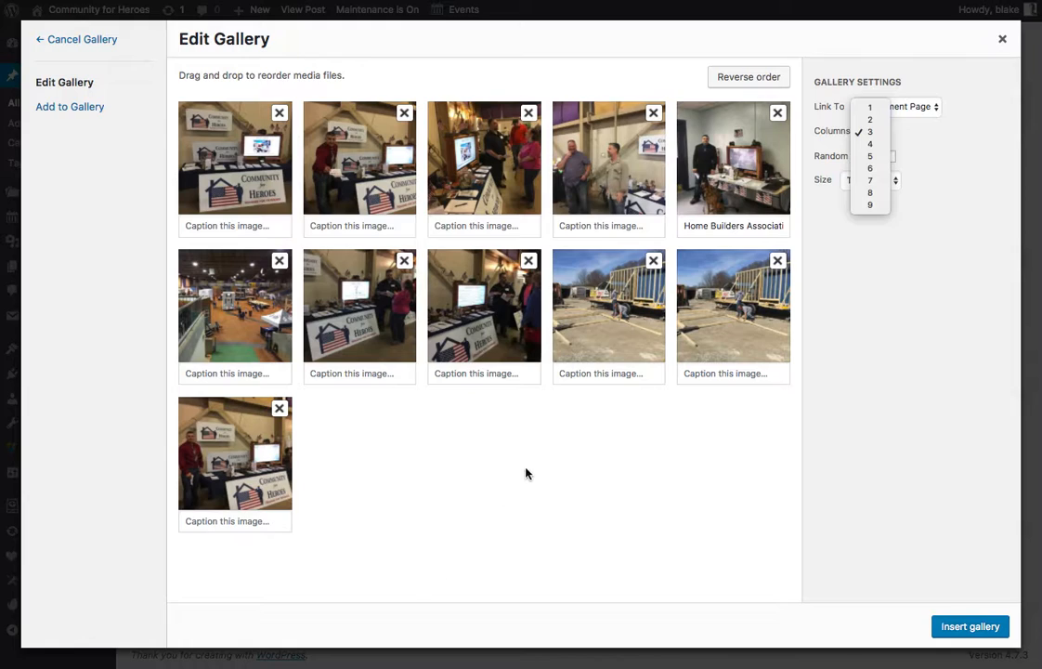
# Step: Remove the second, duplicate trailer-frame construction photo from the gallery
pyautogui.click(777, 261)
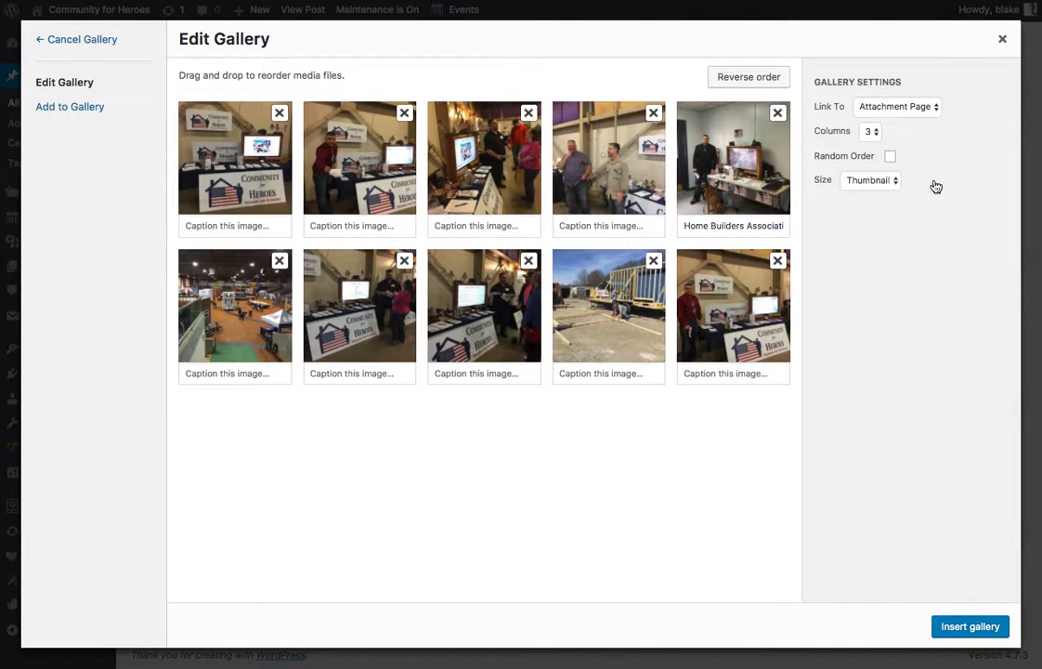
# Step: Set the gallery to 2 columns and the image size to Medium
pyautogui.click(873, 132)
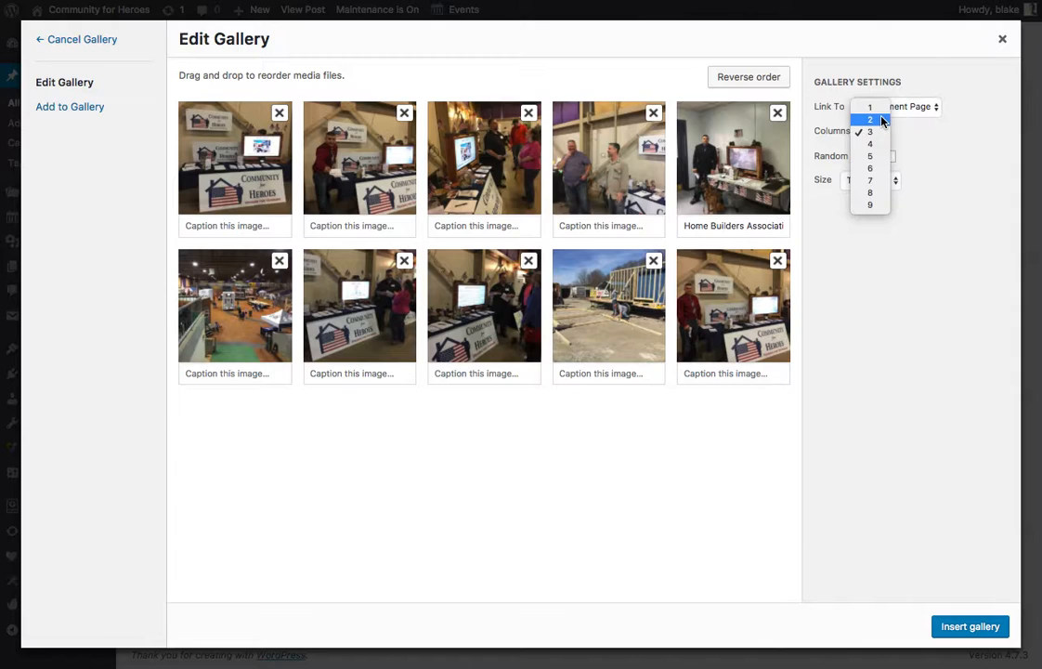
pyautogui.click(882, 122)
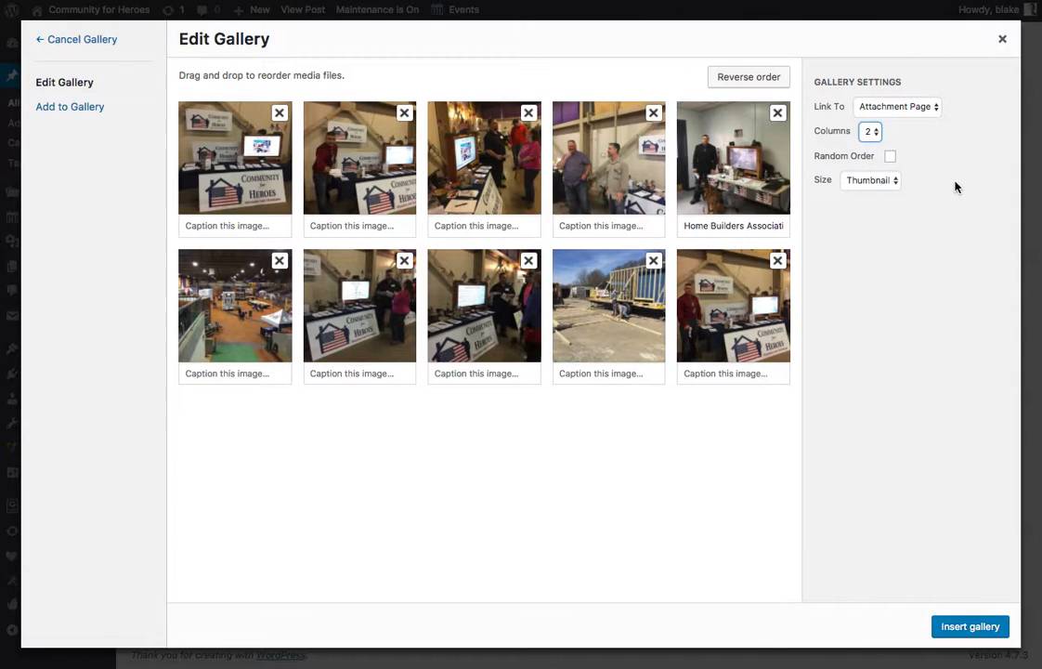
pyautogui.click(932, 108)
pyautogui.click(946, 245)
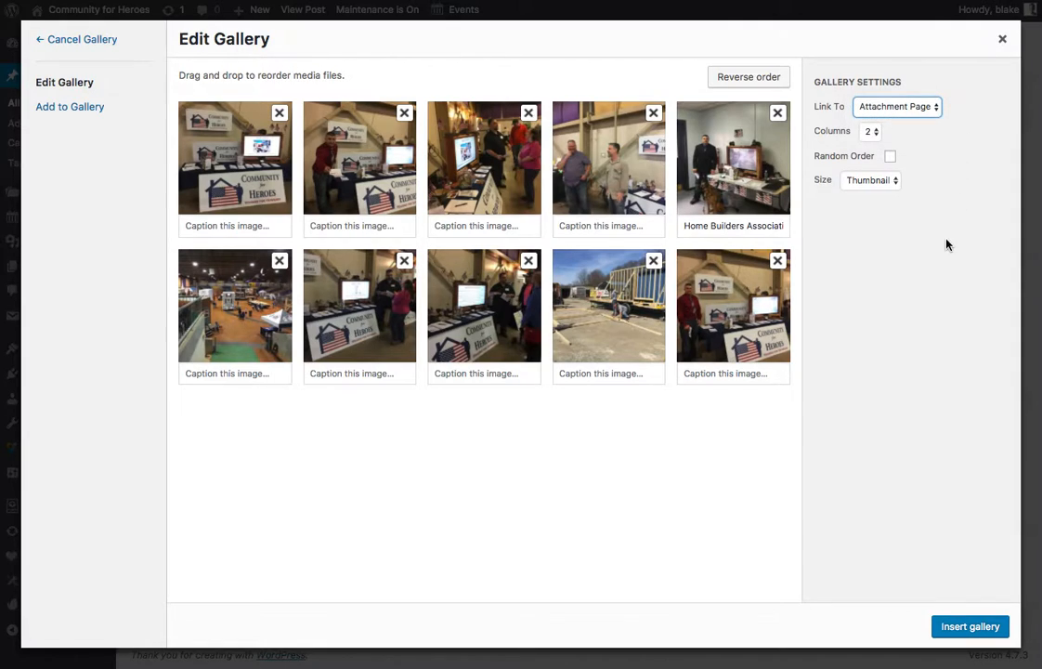
pyautogui.click(878, 182)
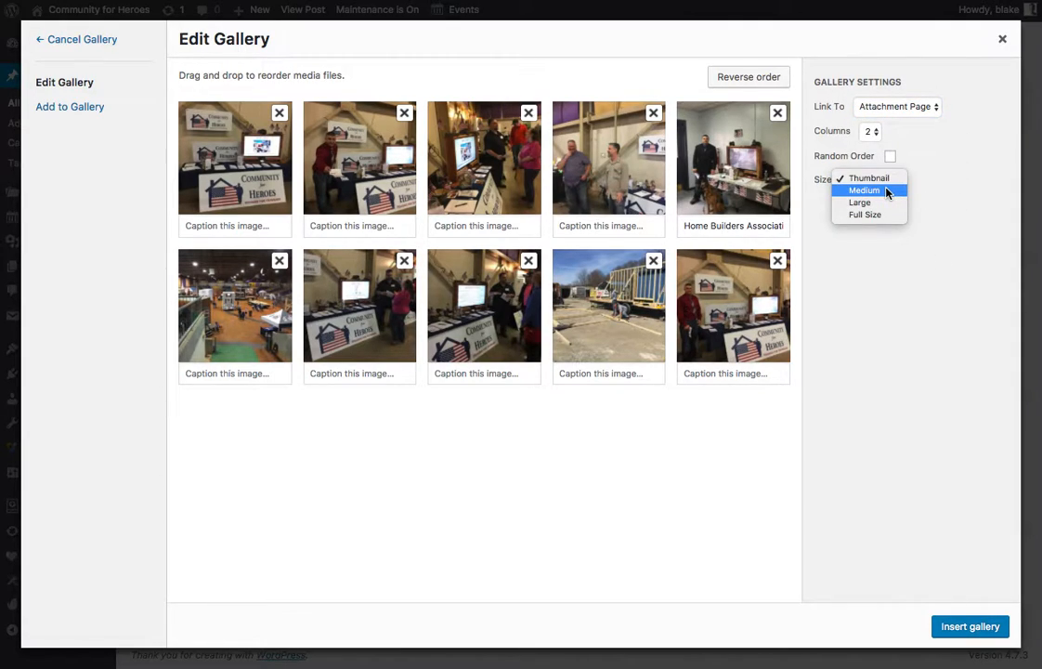
pyautogui.click(887, 190)
pyautogui.click(889, 250)
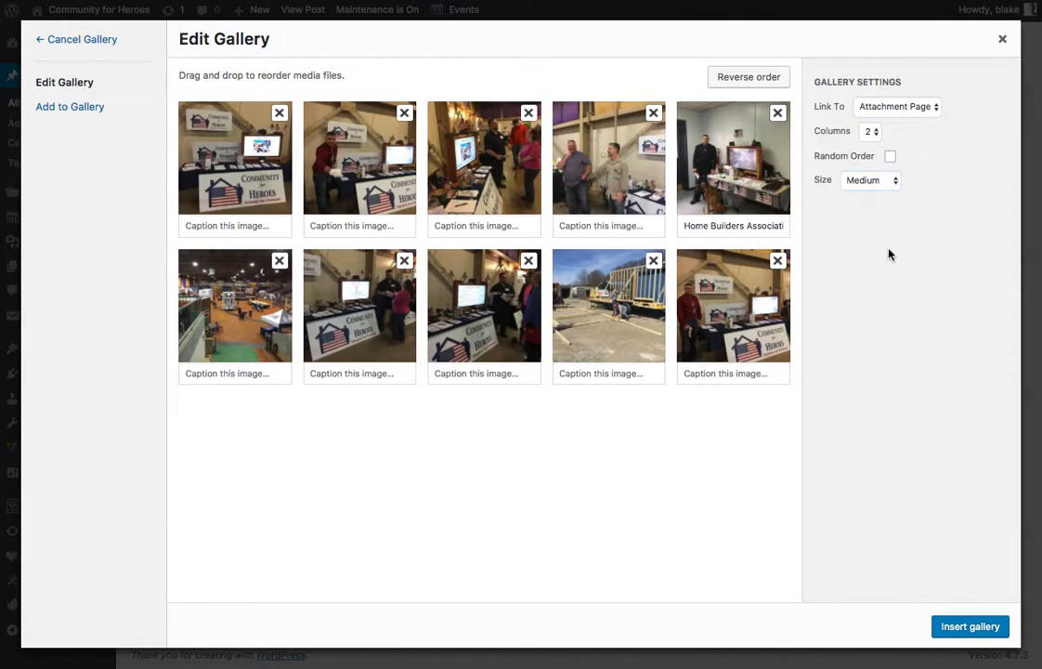
pyautogui.click(881, 184)
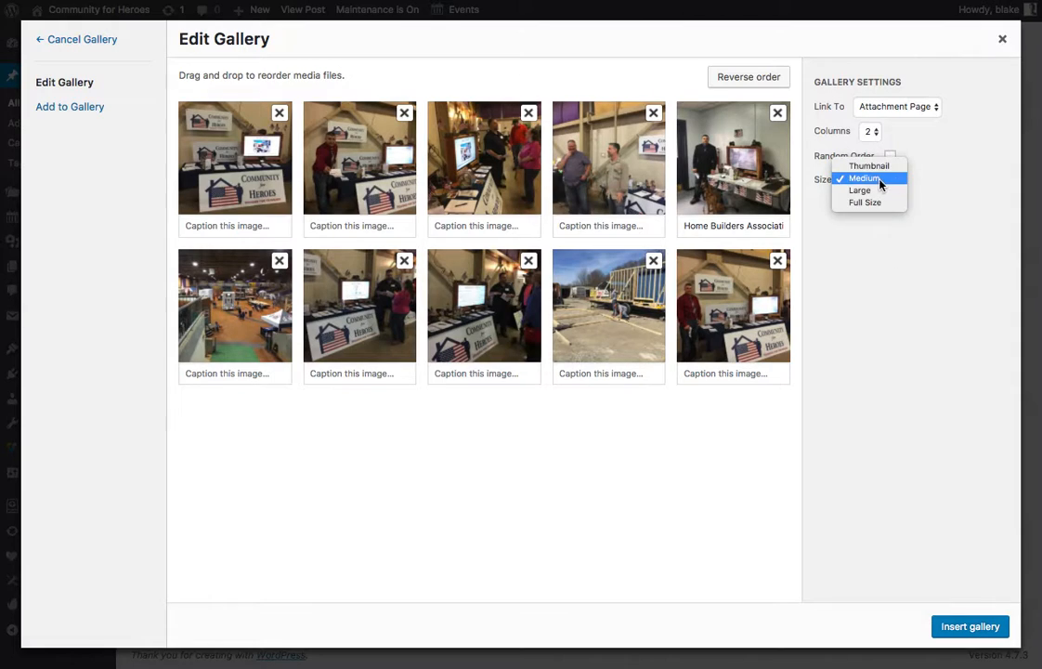
pyautogui.click(958, 211)
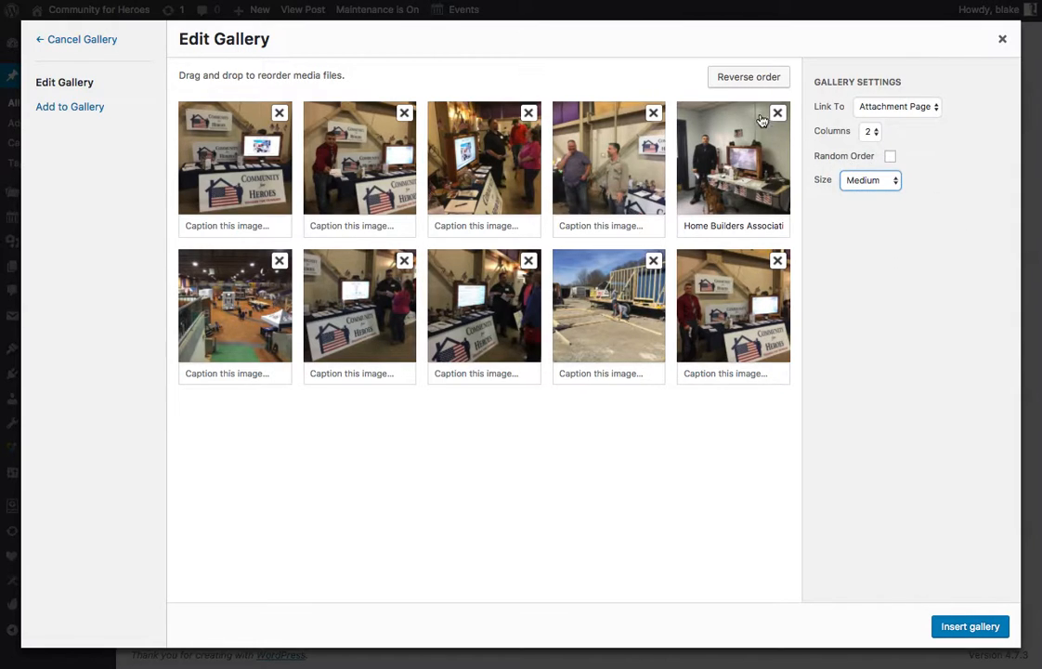
# Step: Insert the gallery into the post and update the published post
pyautogui.click(970, 625)
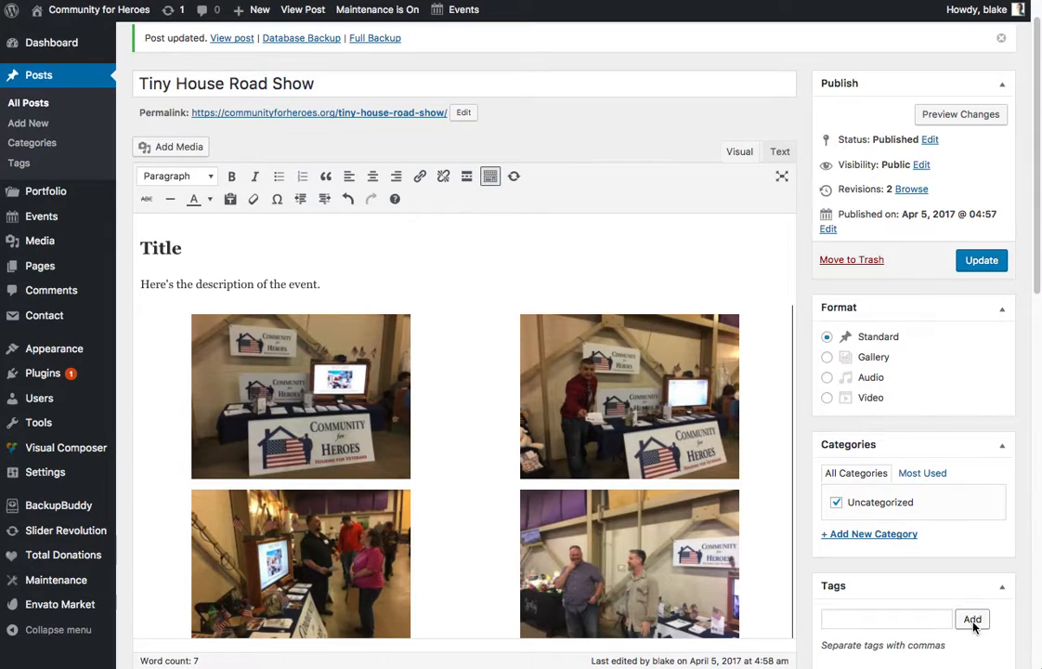
pyautogui.click(983, 262)
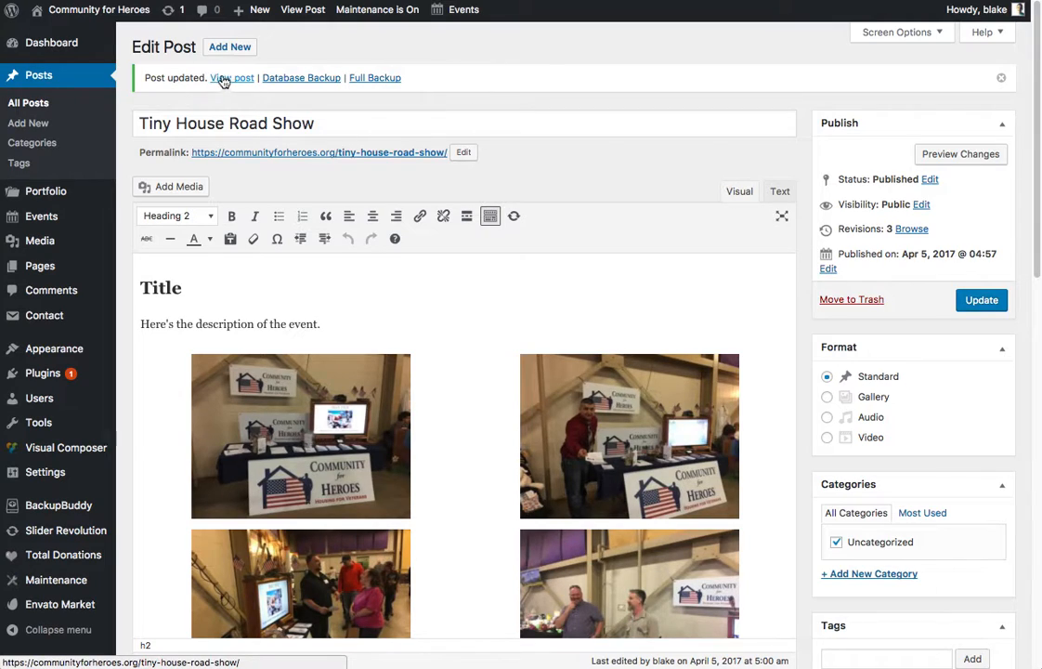
# Step: Go to the live site's home page and open the Tiny House Road Show post from Latest News
pyautogui.click(273, 154)
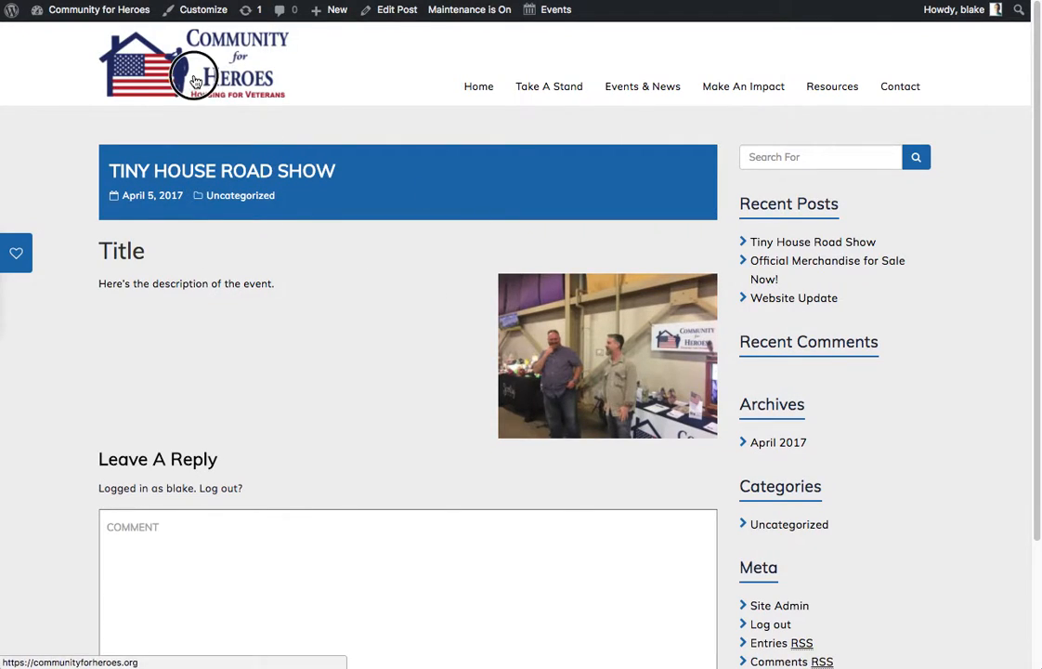
pyautogui.click(416, 186)
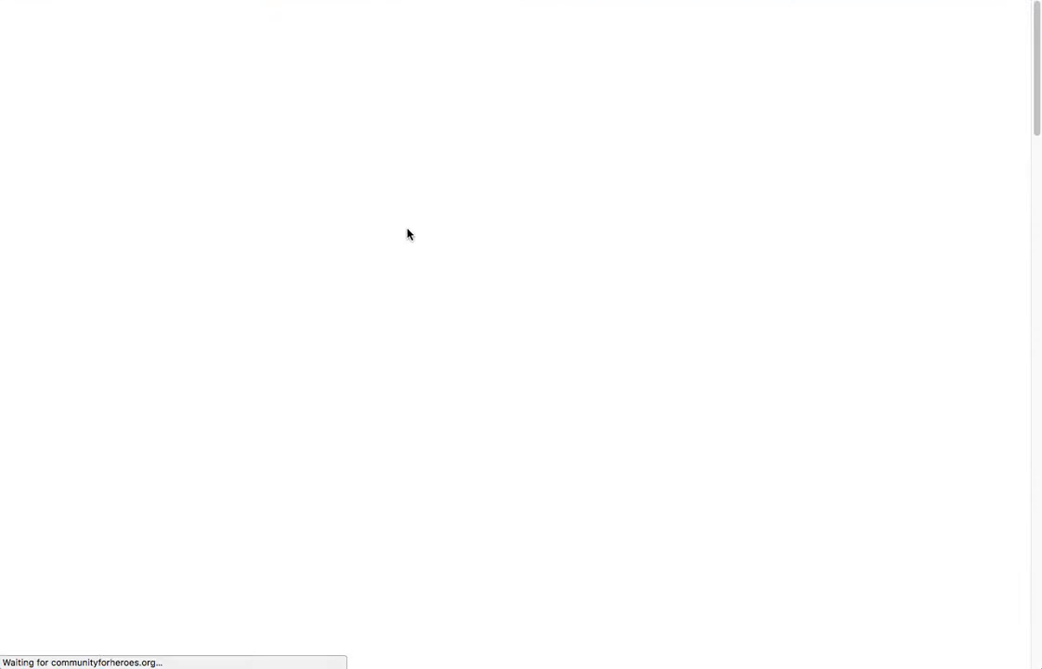
pyautogui.scroll(-15, 499, 362)
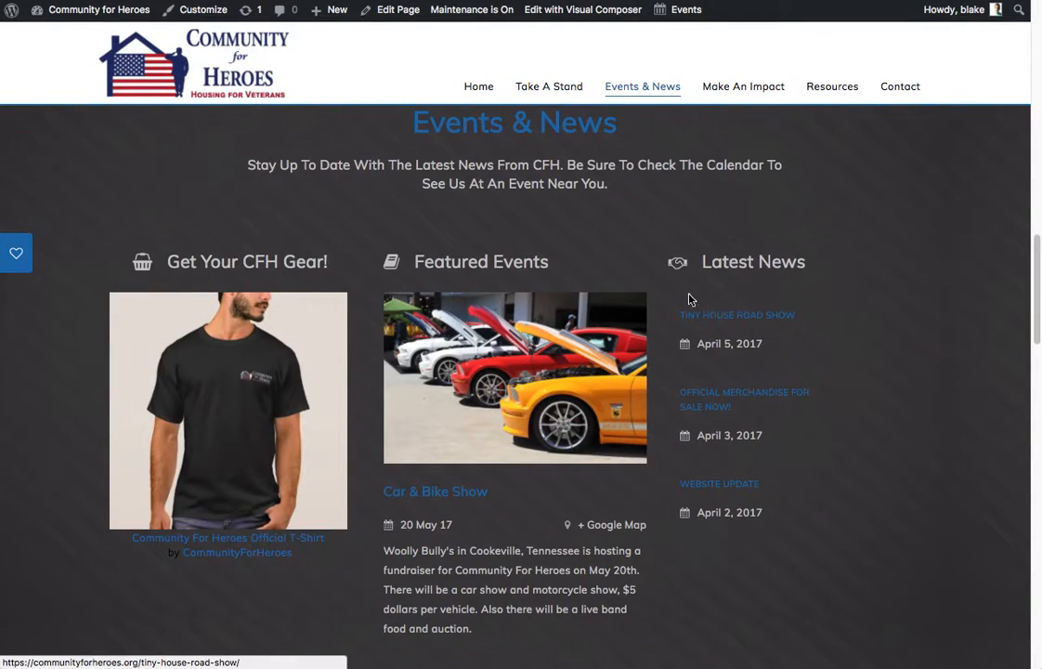
pyautogui.click(719, 323)
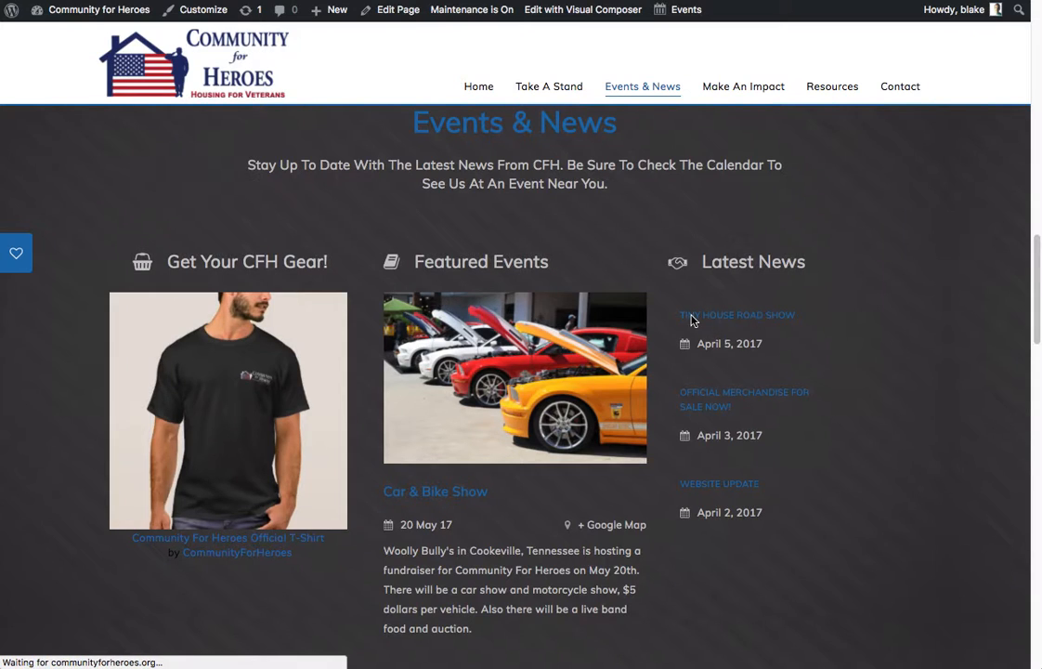
# Step: Examine the gallery layout, the image caption and the right-aligned photo below the gallery on the live post
pyautogui.scroll(-5, 707, 421)
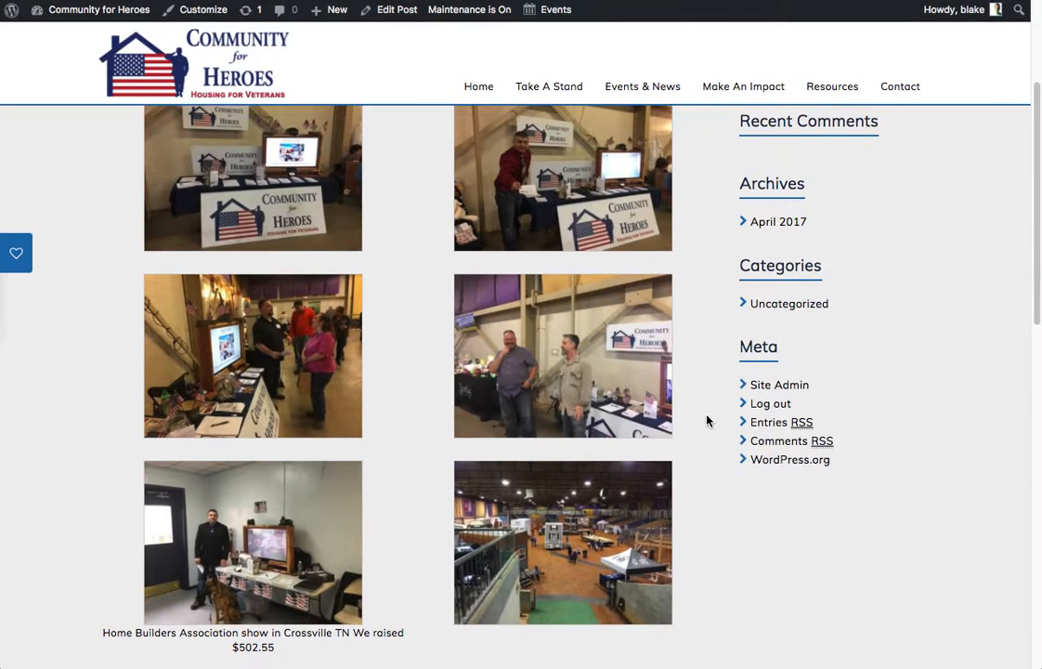
pyautogui.scroll(-5, 385, 410)
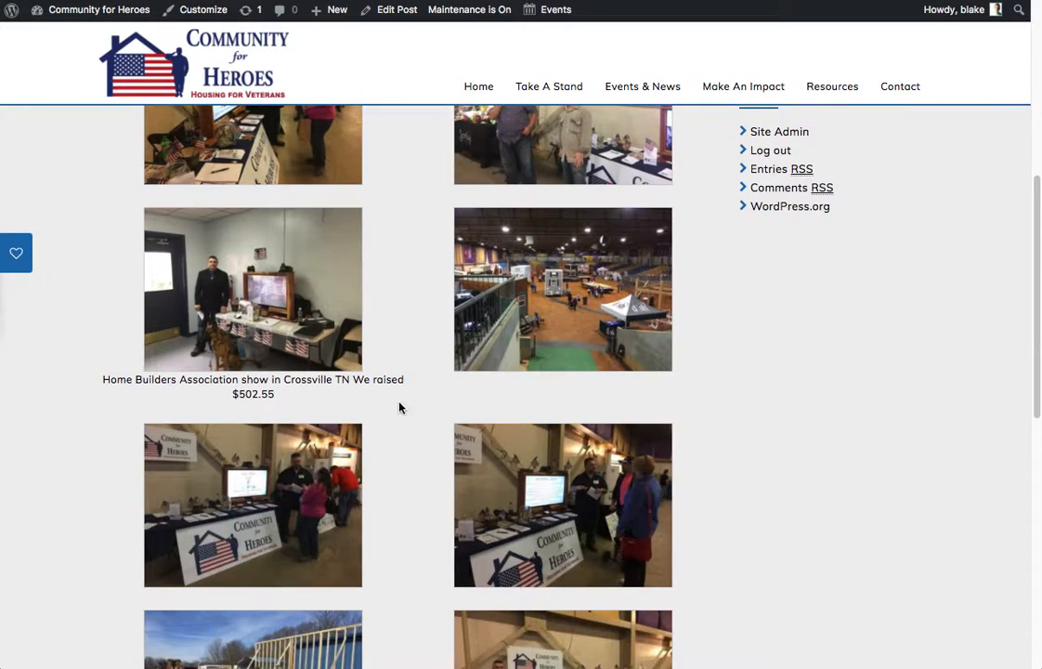
pyautogui.scroll(-2, 426, 409)
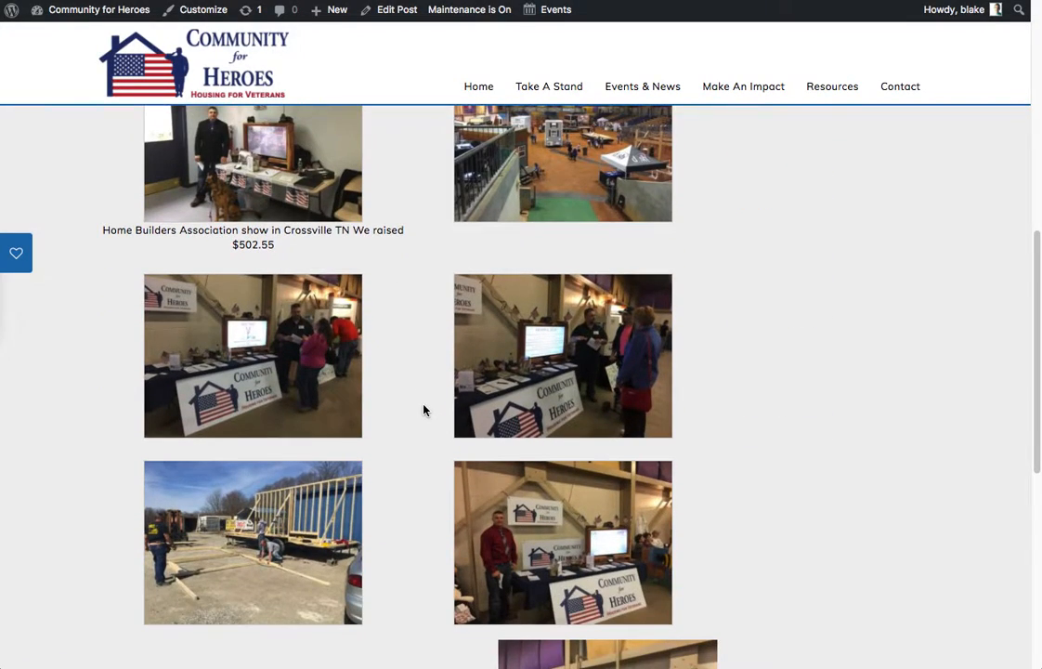
pyautogui.scroll(-1, 426, 411)
pyautogui.scroll(1, 425, 410)
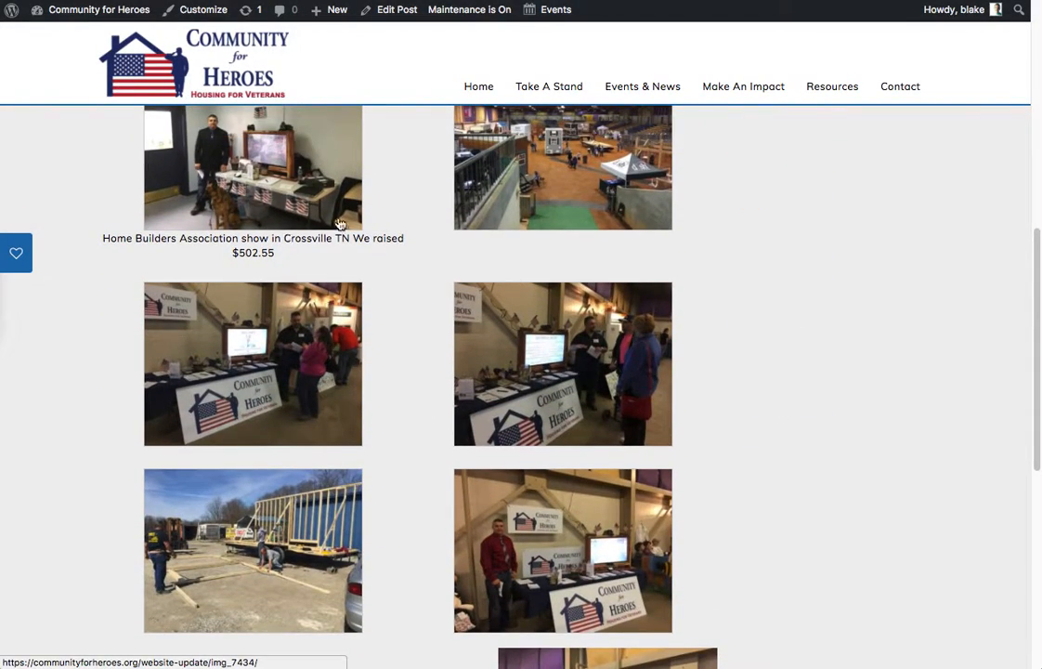
pyautogui.scroll(1, 415, 303)
pyautogui.scroll(2, 415, 308)
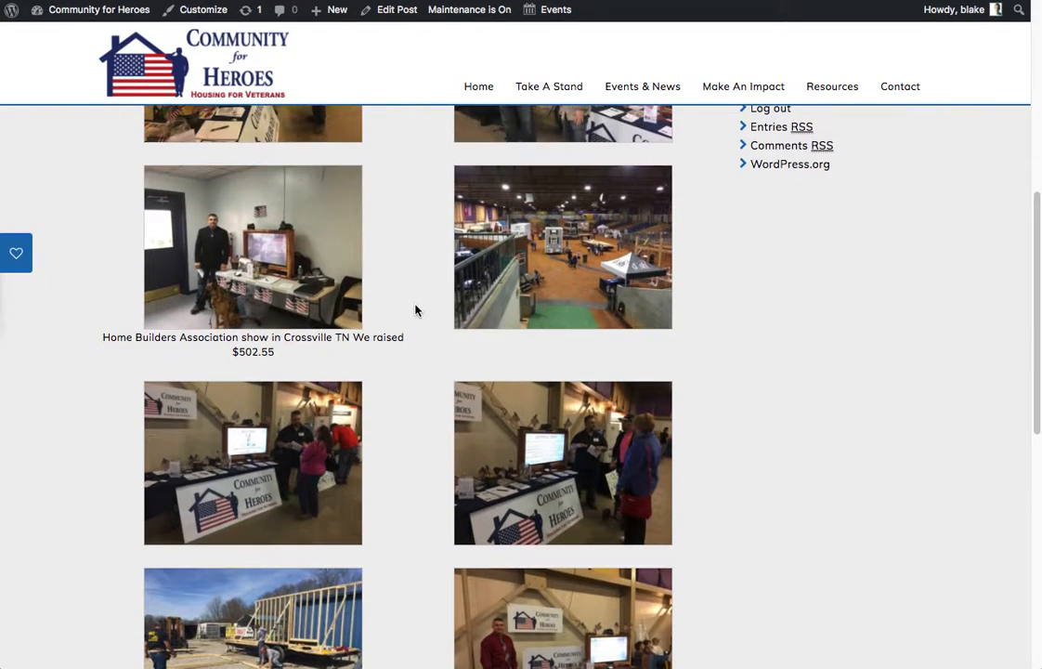
pyautogui.scroll(-5, 390, 358)
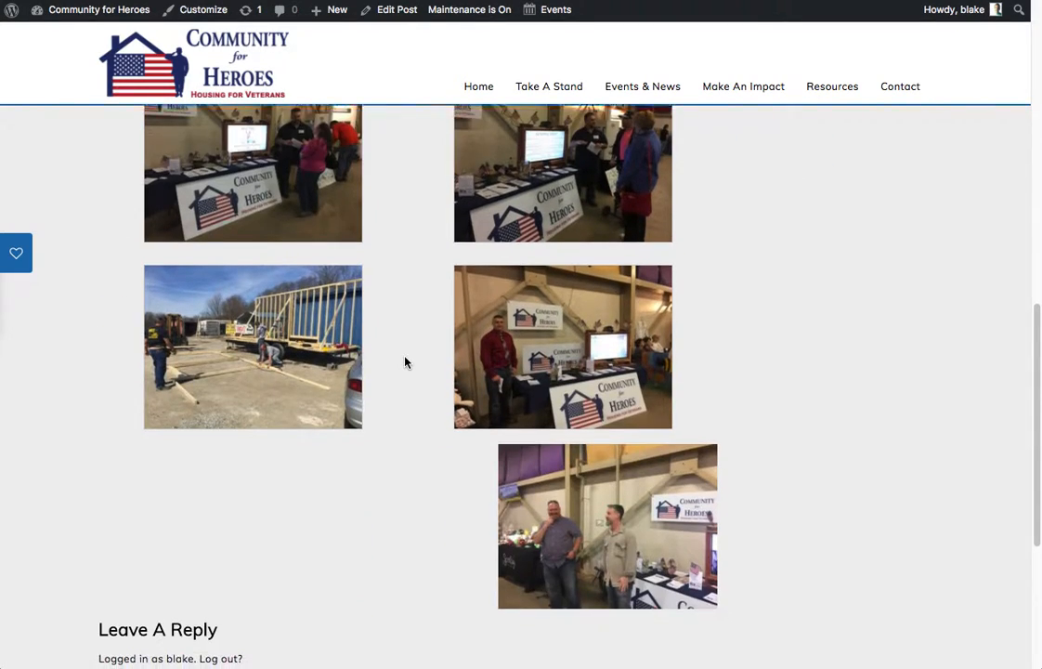
pyautogui.scroll(-2, 405, 361)
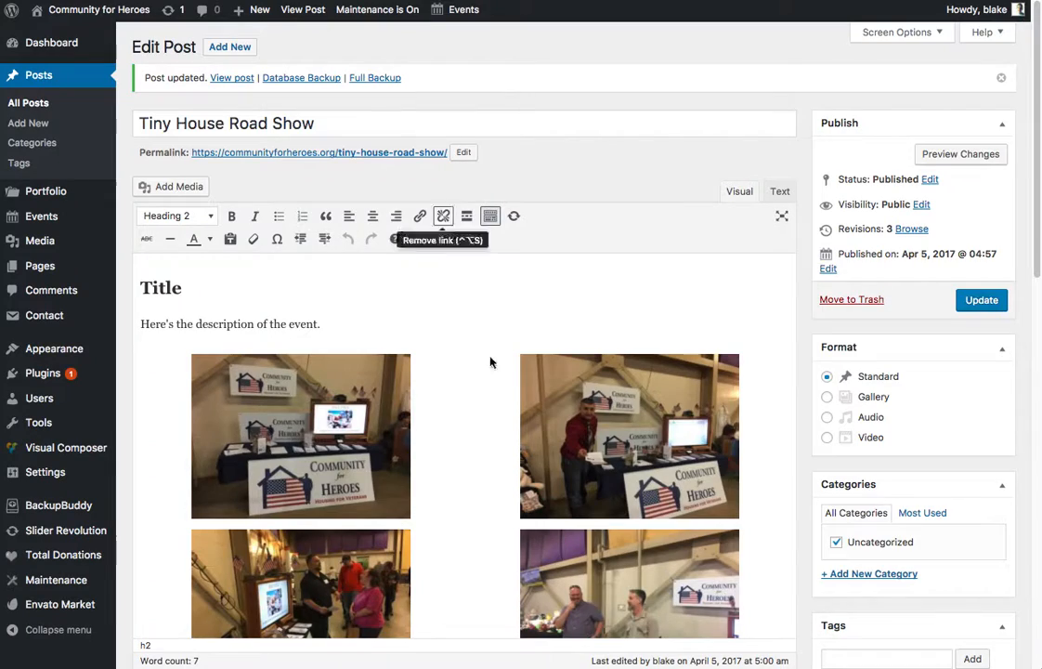
# Step: Back in the post editor, delete the right-aligned photo of two men below the gallery and update the post
pyautogui.scroll(-10, 488, 360)
pyautogui.click(663, 409)
pyautogui.scroll(10, 663, 409)
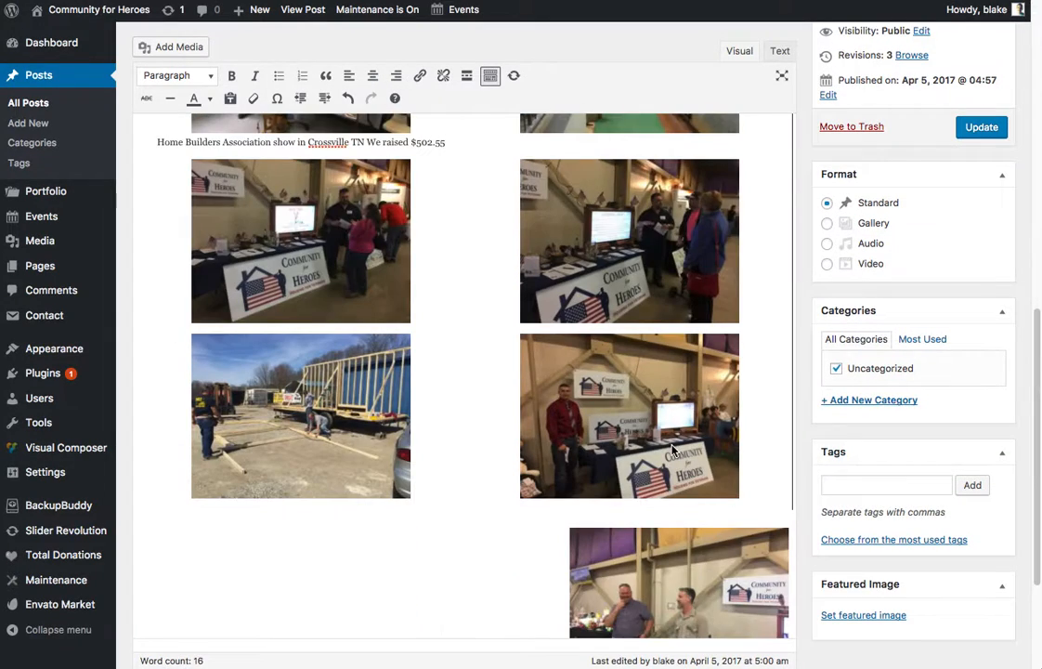
pyautogui.scroll(-2, 693, 471)
pyautogui.click(693, 471)
pyautogui.press('Left')
pyautogui.scroll(-6, 703, 476)
pyautogui.scroll(-3, 723, 554)
pyautogui.click(622, 429)
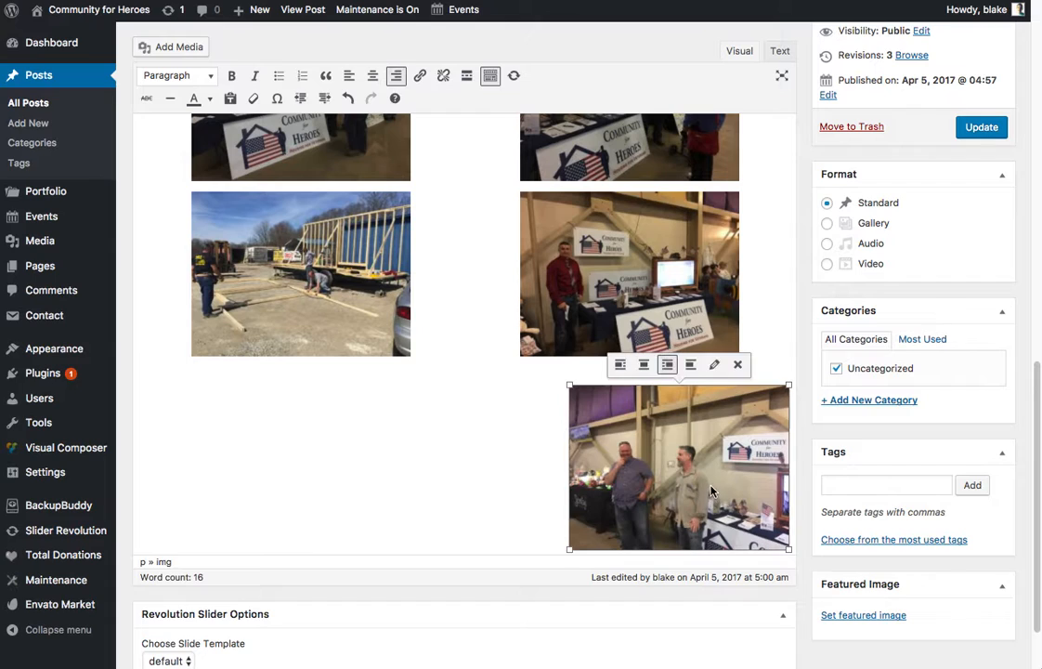
pyautogui.click(736, 365)
pyautogui.click(759, 397)
pyautogui.scroll(10, 759, 397)
pyautogui.click(370, 320)
pyautogui.click(967, 308)
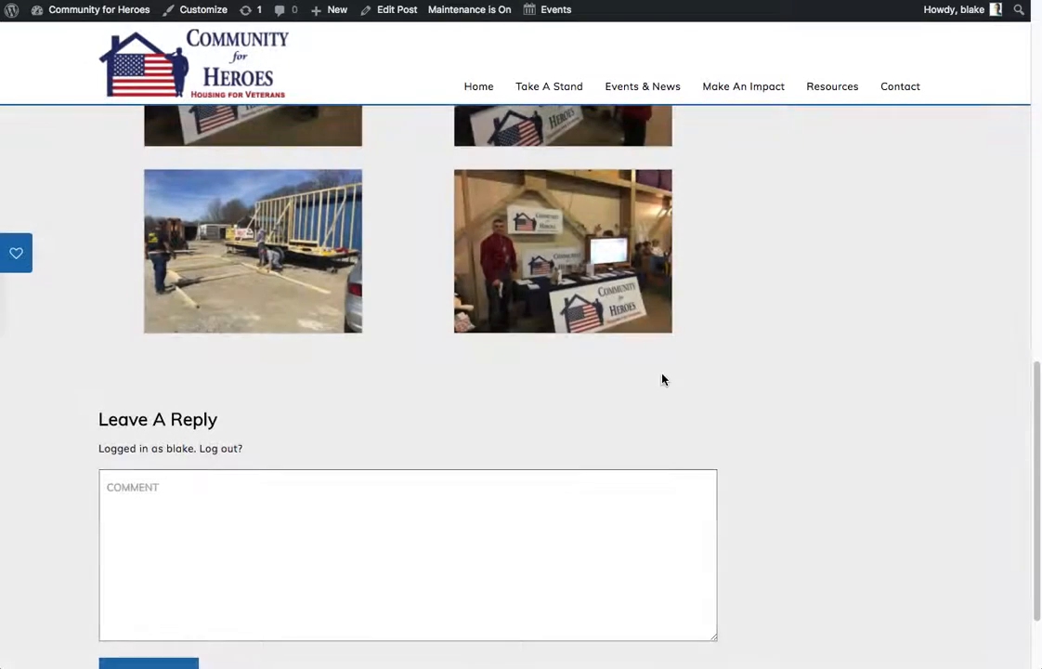
# Step: View the last gallery photo, the man in the red shirt, at full size and return to the live post
pyautogui.click(562, 263)
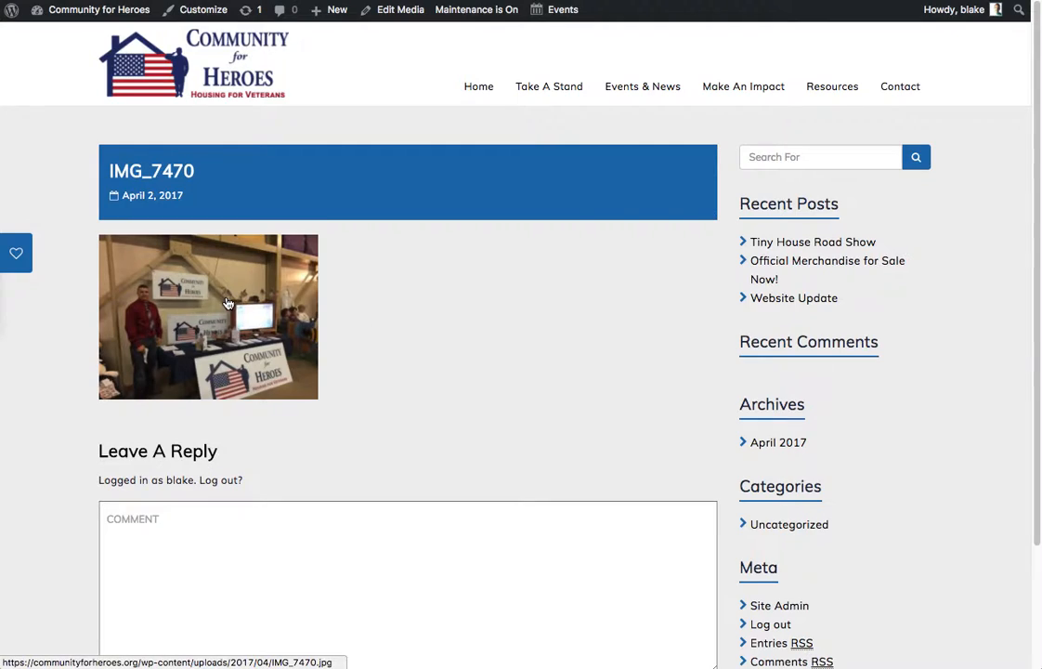
pyautogui.click(228, 303)
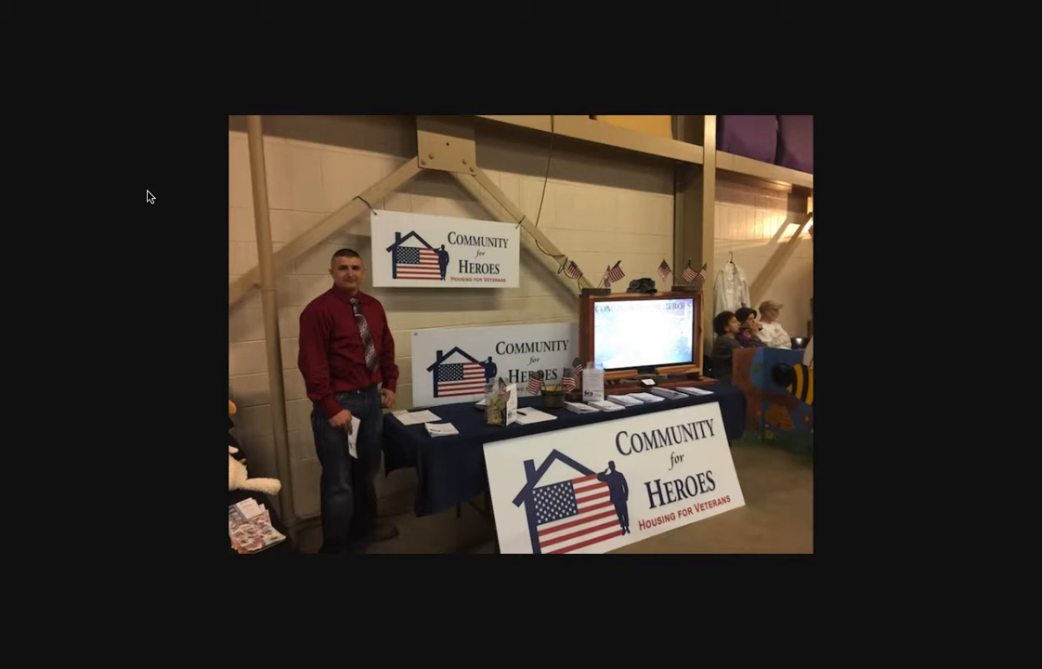
pyautogui.press('super+Left')
pyautogui.press('super+Left')
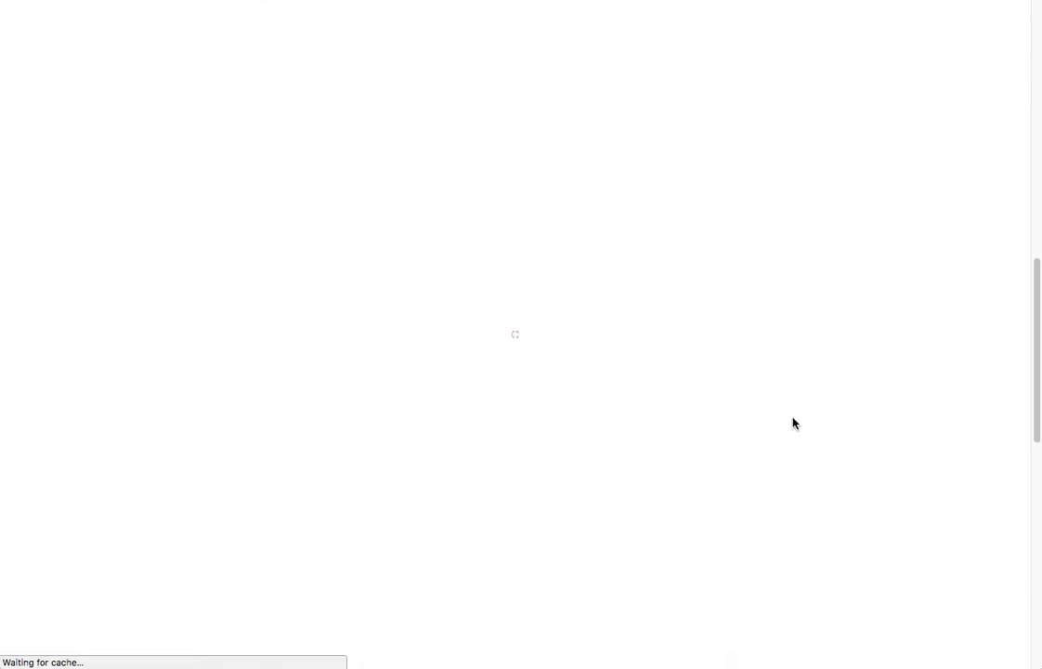
# Step: Review the whole live post from its title through the gallery to the comment form
pyautogui.scroll(15, 565, 283)
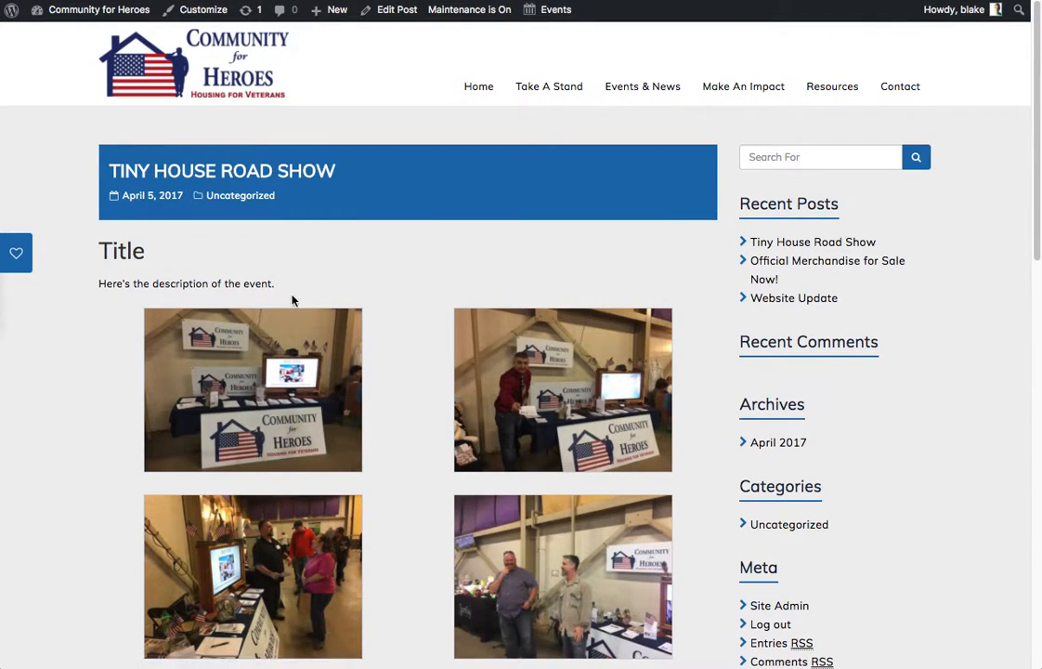
pyautogui.scroll(-15, 404, 340)
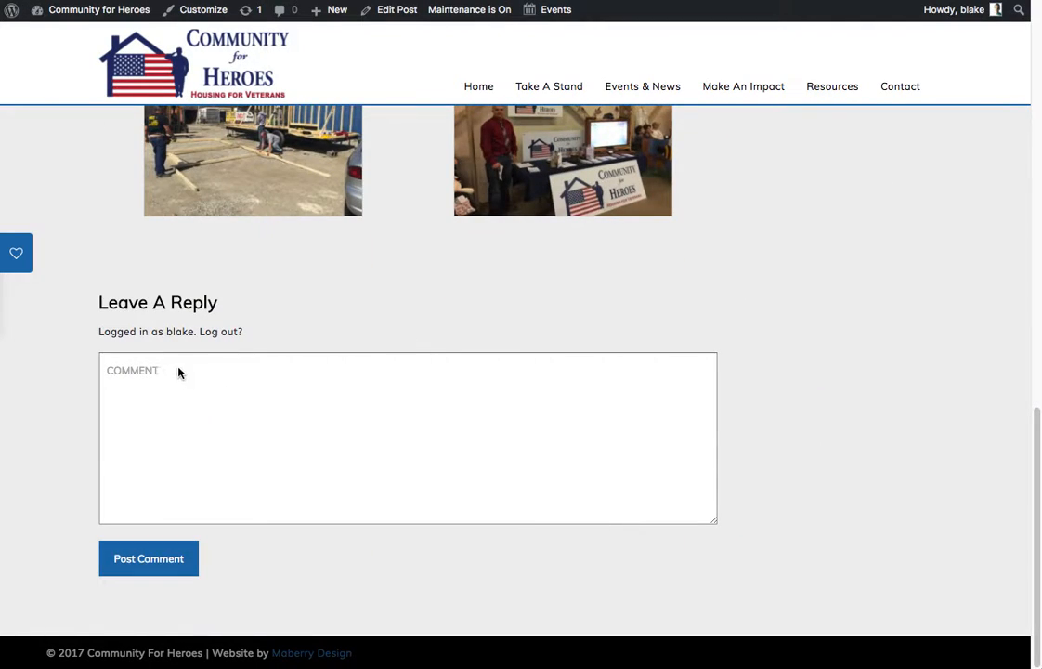
pyautogui.scroll(15, 385, 273)
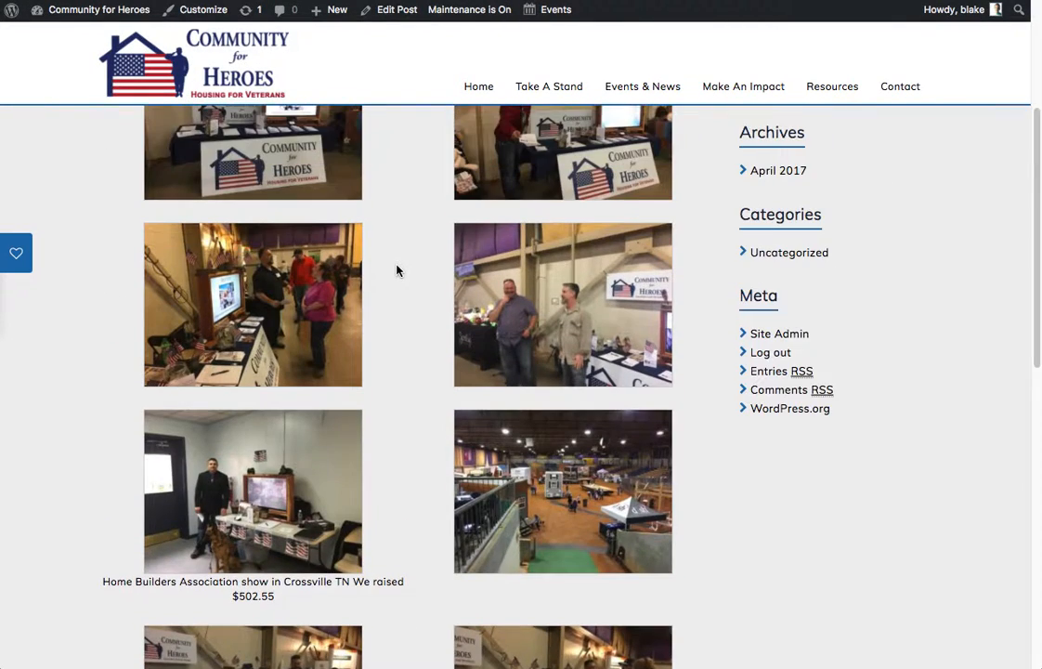